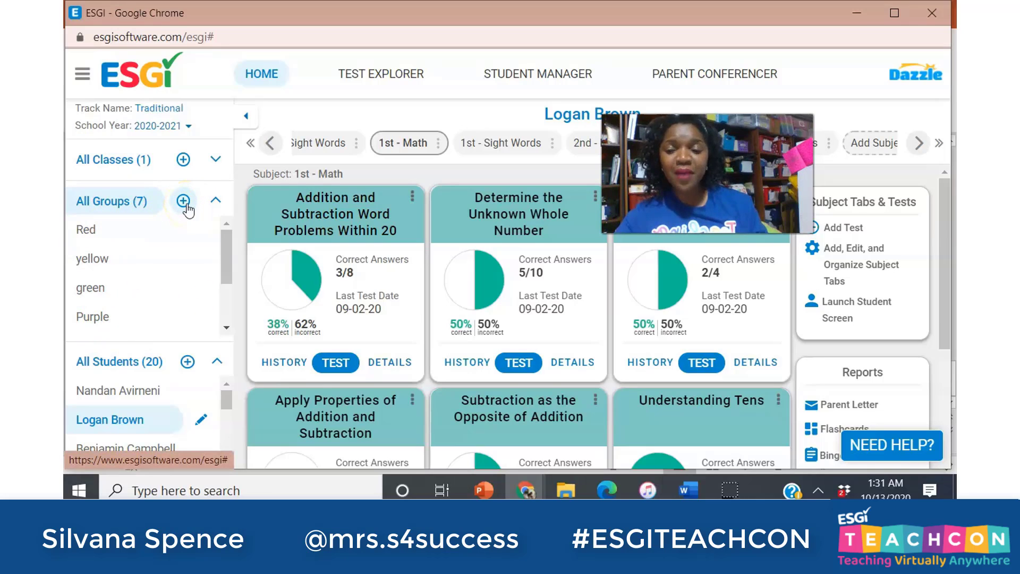
Create a group named pink, move three selected students into it, and save it.
{"action": "left_click", "coordinate": [184, 202]}
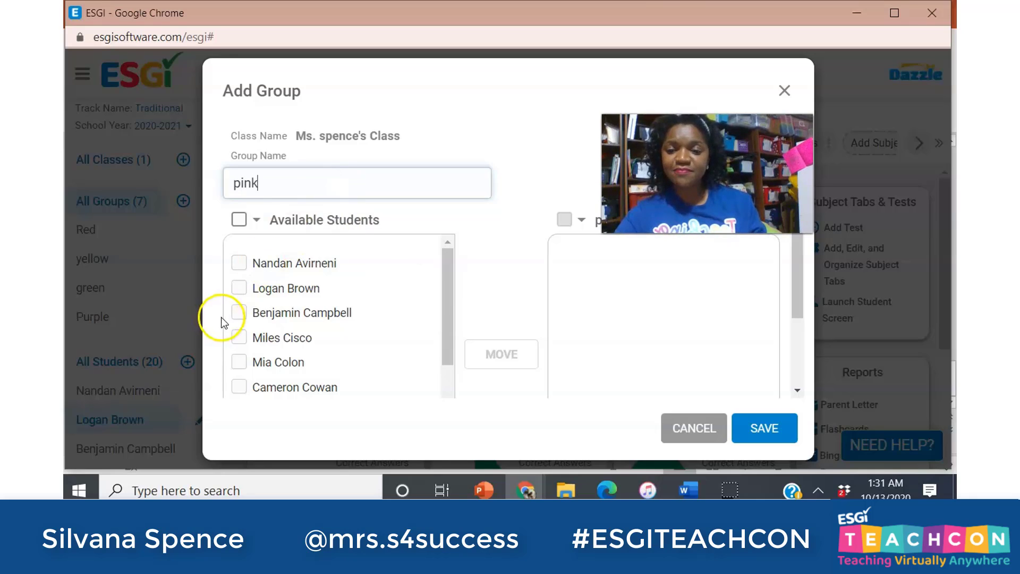
{"action": "left_click", "coordinate": [238, 263]}
{"action": "left_click", "coordinate": [239, 289]}
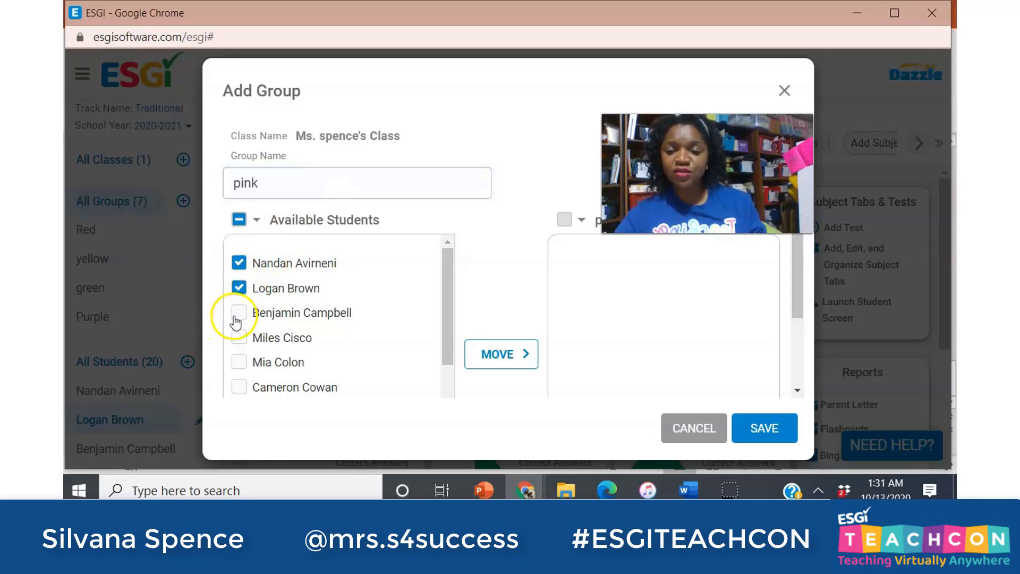
{"action": "left_click", "coordinate": [239, 313]}
{"action": "left_click", "coordinate": [507, 366]}
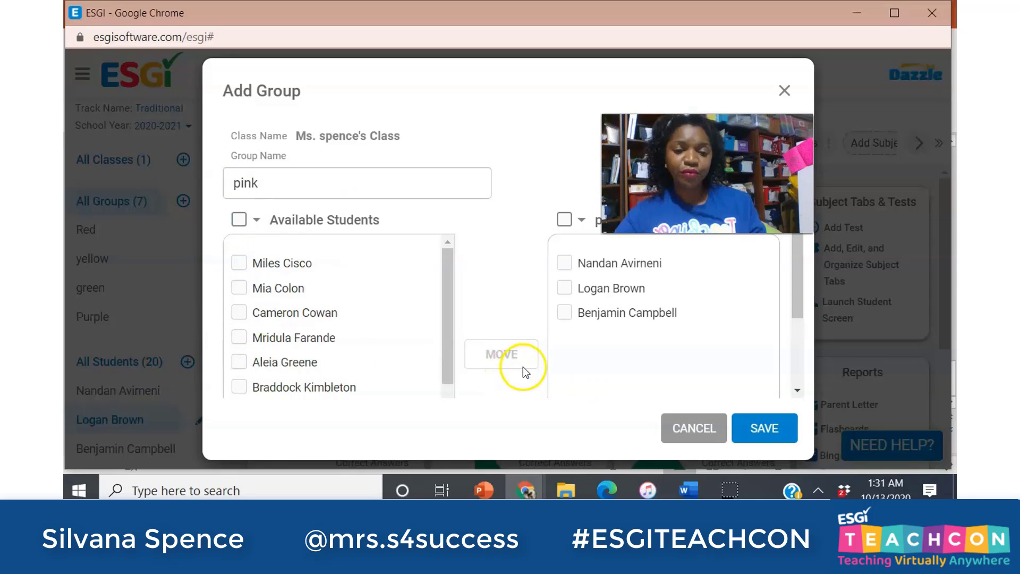
{"action": "left_click", "coordinate": [752, 420]}
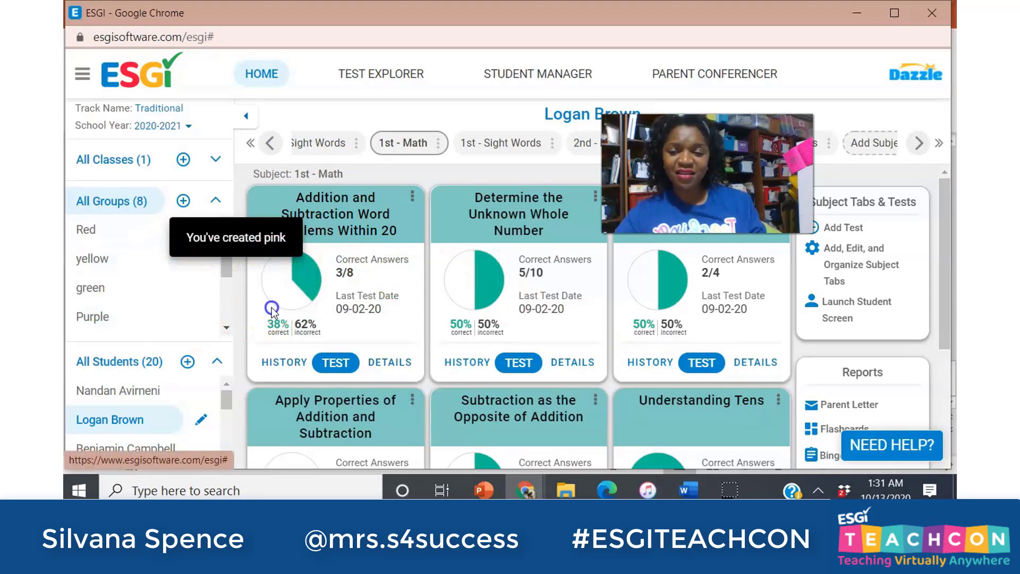
{"action": "left_click_drag", "start_coordinate": [227, 269], "coordinate": [220, 330]}
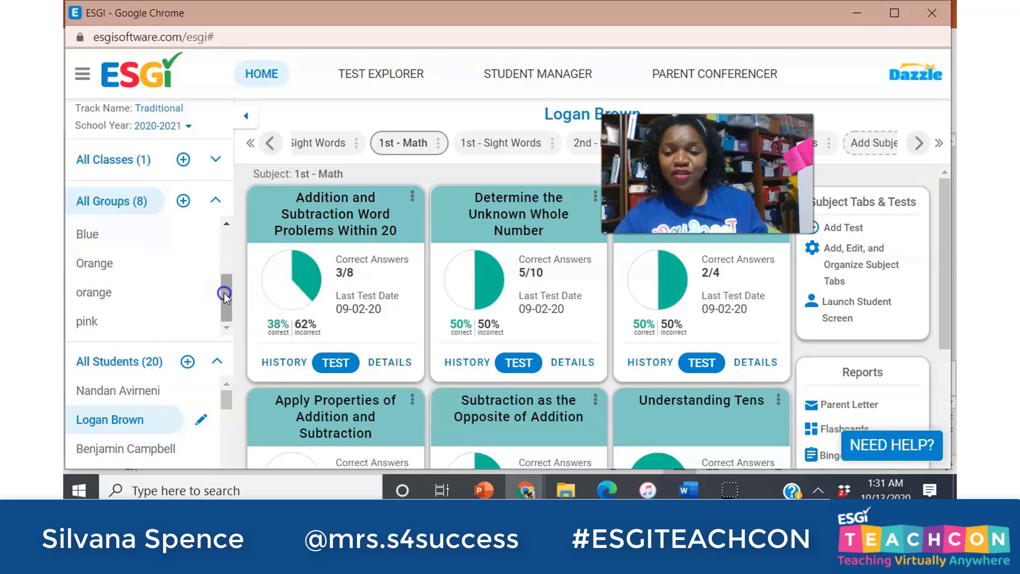
{"action": "left_click_drag", "start_coordinate": [224, 292], "coordinate": [231, 269]}
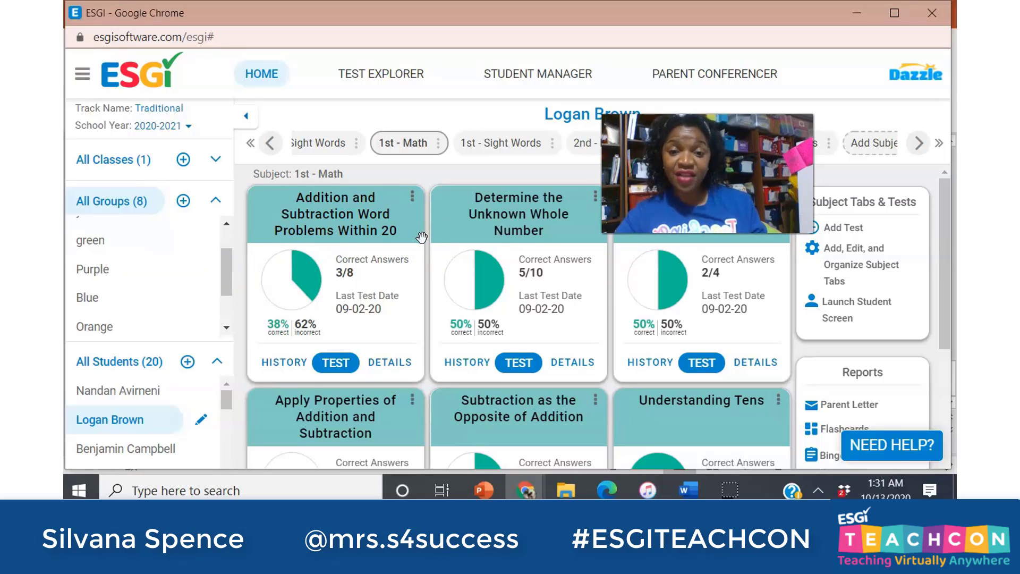
{"action": "mouse_move", "coordinate": [215, 303]}
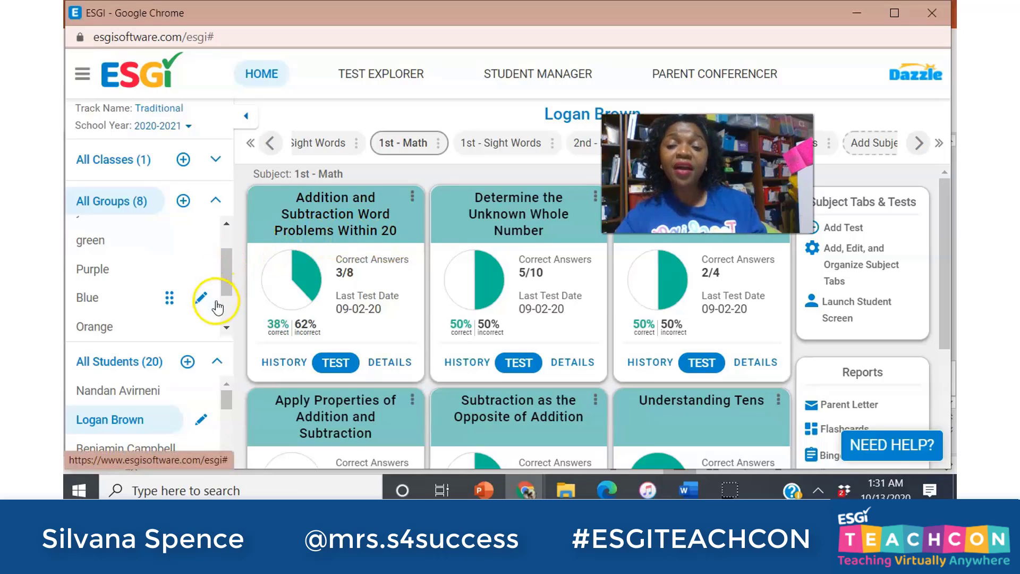
{"action": "mouse_move", "coordinate": [181, 238]}
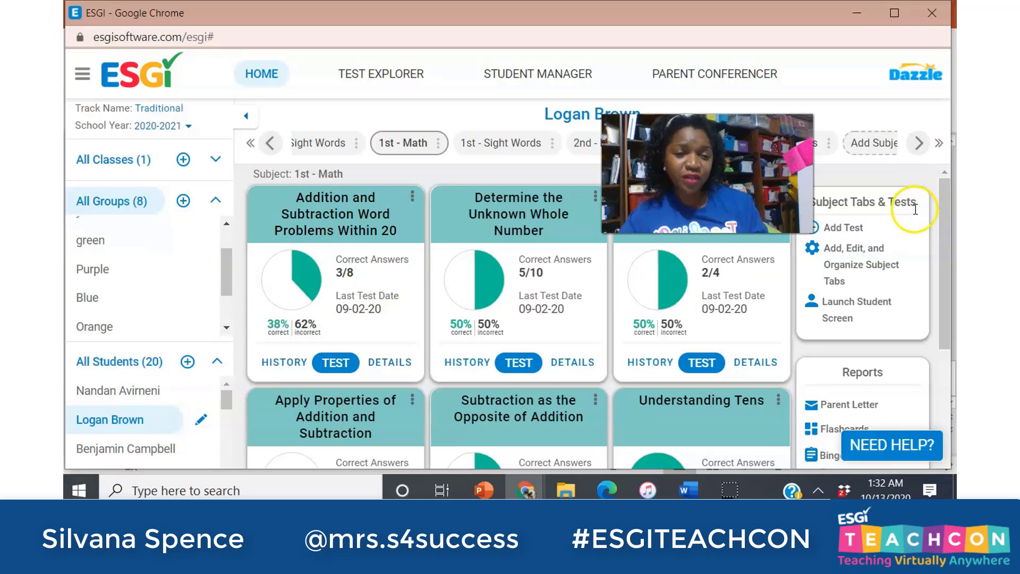
Open Parent Conferencer and pick the conference invitation message in the message editor.
{"action": "left_click", "coordinate": [704, 76]}
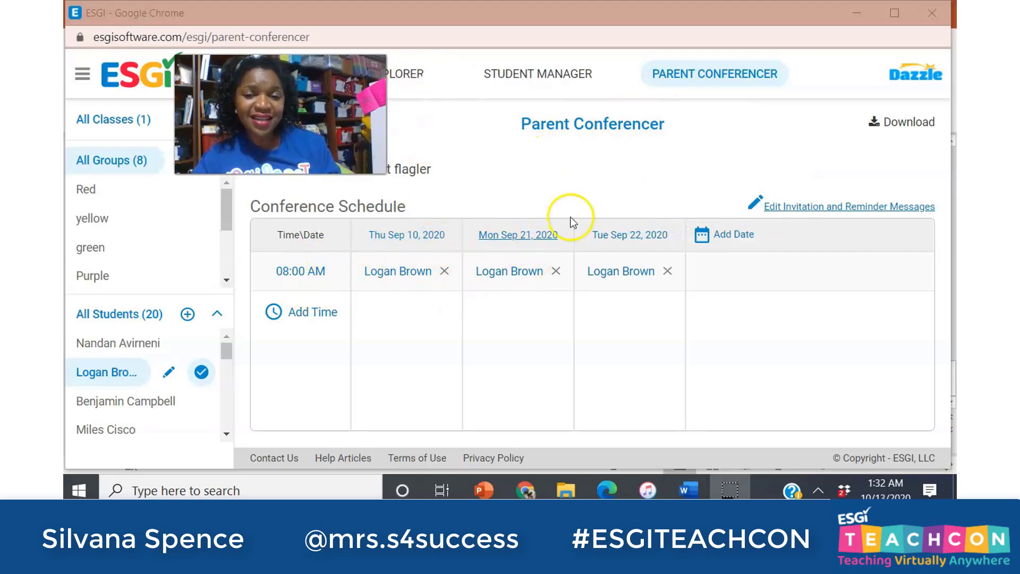
{"action": "left_click", "coordinate": [843, 208]}
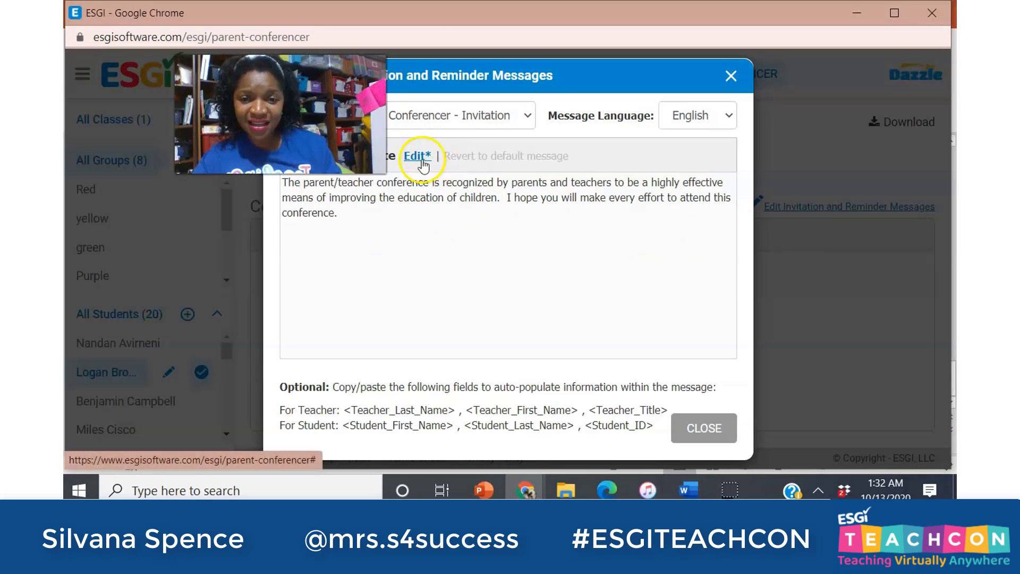
{"action": "left_click", "coordinate": [512, 119]}
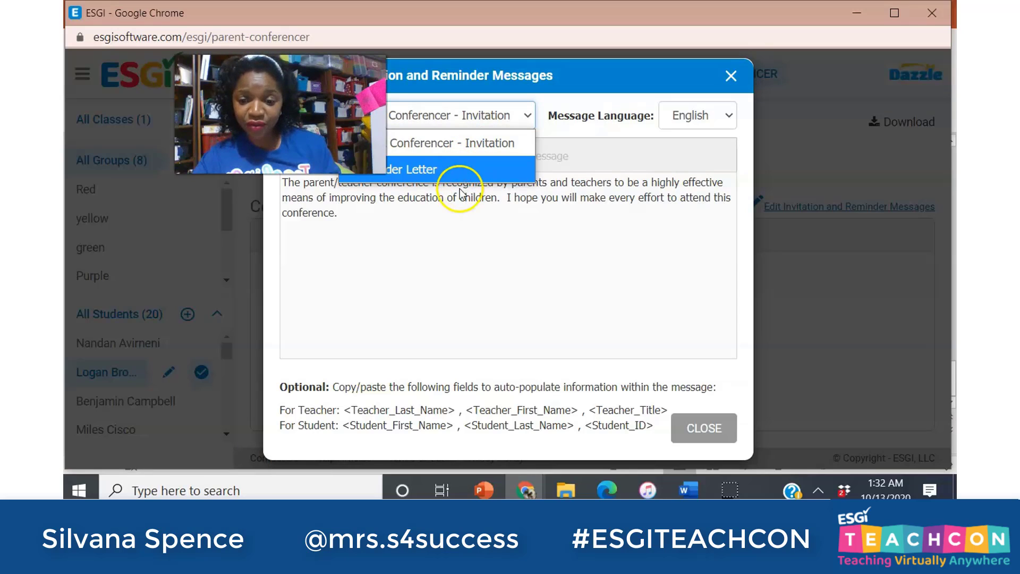
{"action": "left_click", "coordinate": [440, 271]}
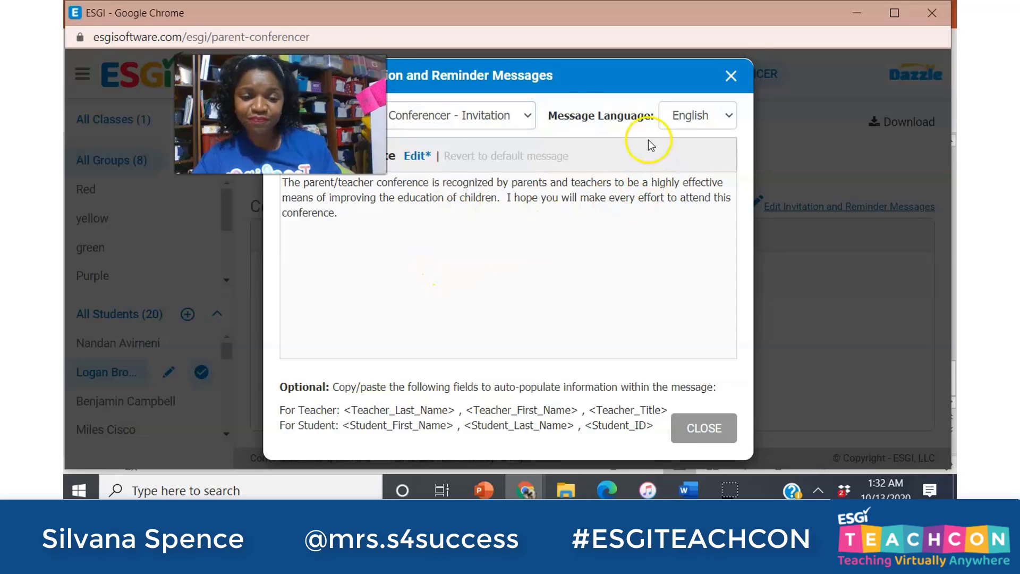
Preview the invitation in Spanish, switch it back to English, and close the editor.
{"action": "left_click", "coordinate": [693, 117]}
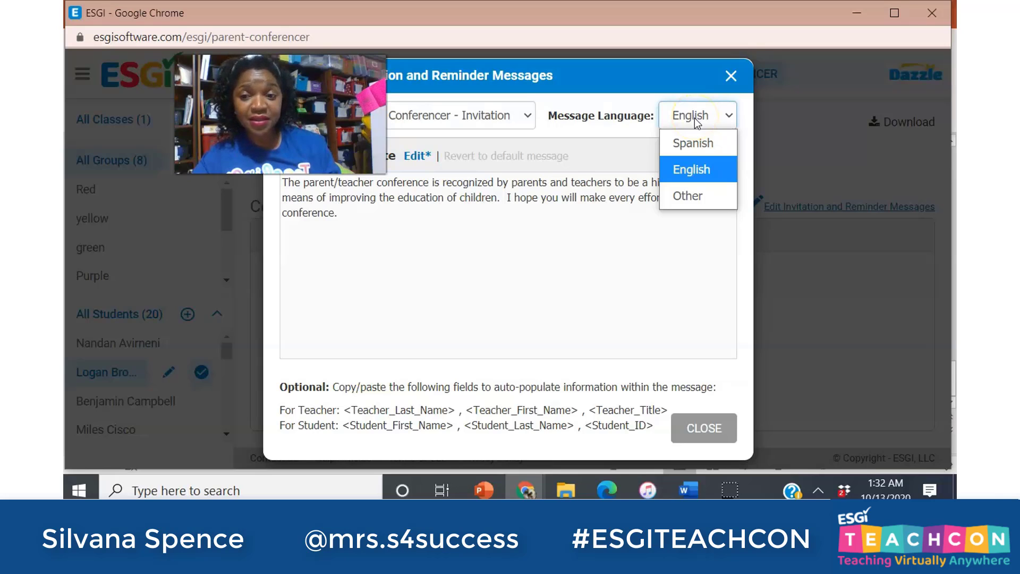
{"action": "left_click", "coordinate": [677, 146]}
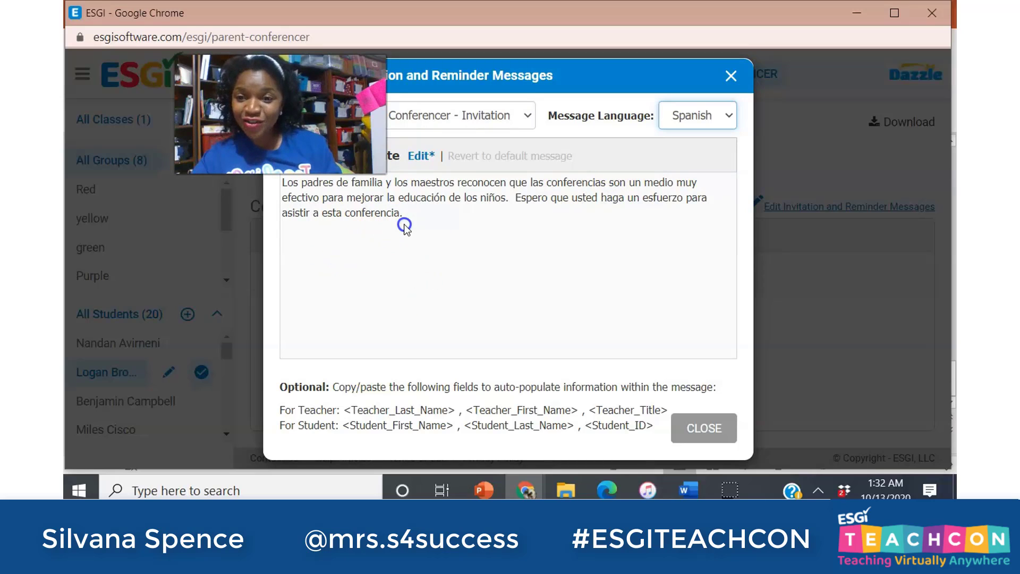
{"action": "left_click", "coordinate": [717, 116]}
{"action": "left_click", "coordinate": [689, 168]}
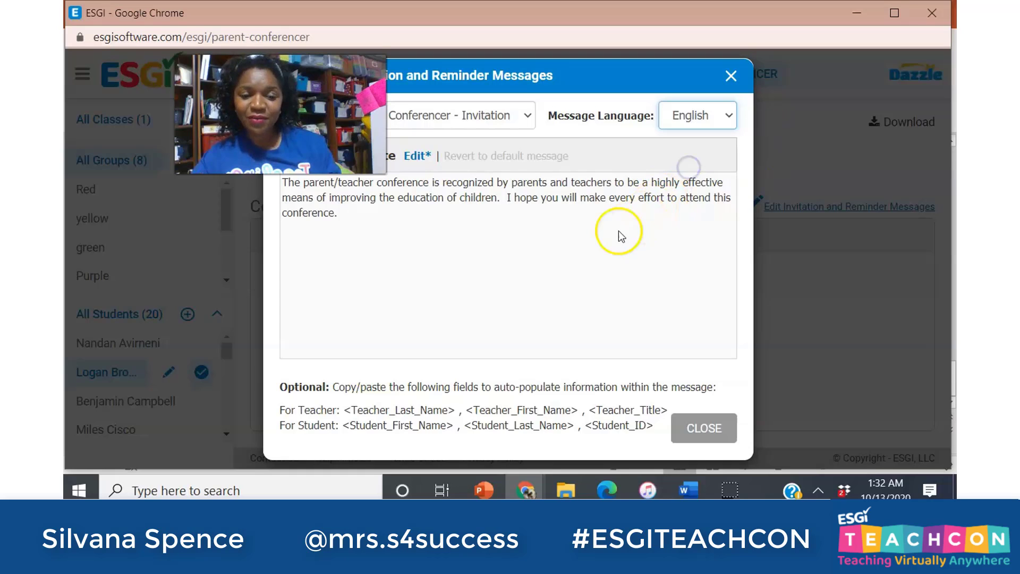
{"action": "left_click", "coordinate": [706, 427]}
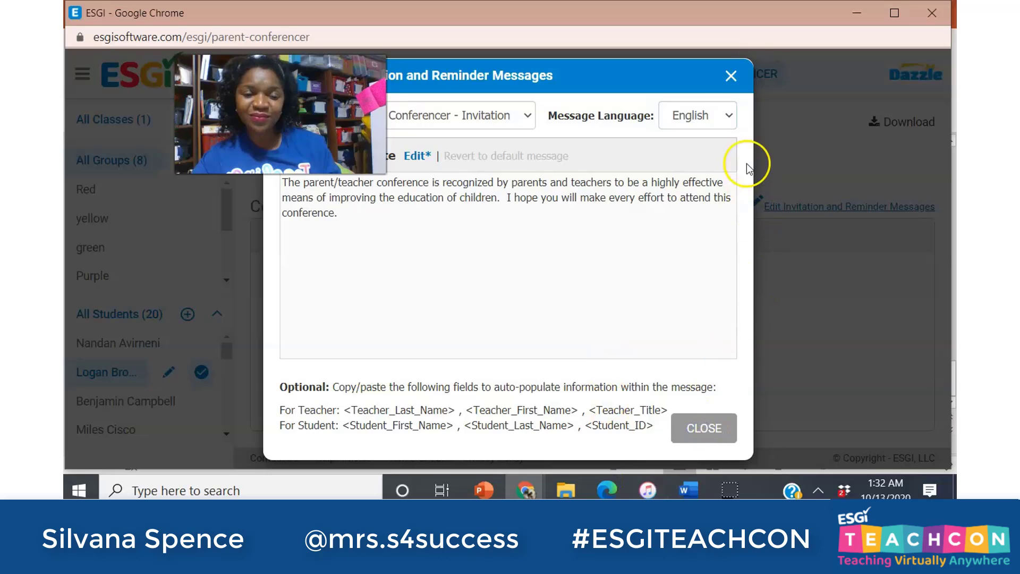
{"action": "left_click", "coordinate": [730, 75]}
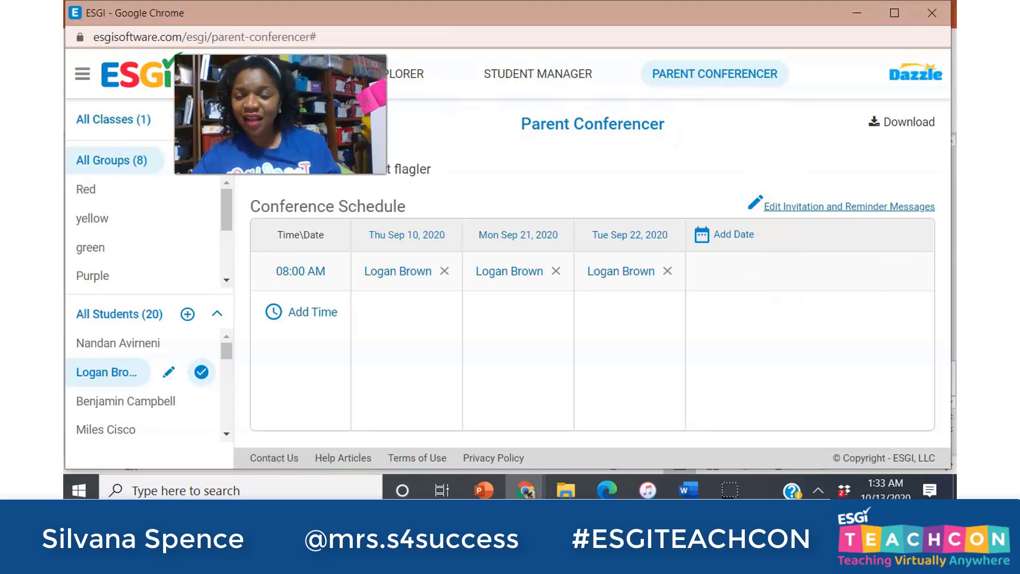
{"action": "left_click_drag", "start_coordinate": [281, 114], "coordinate": [570, 100]}
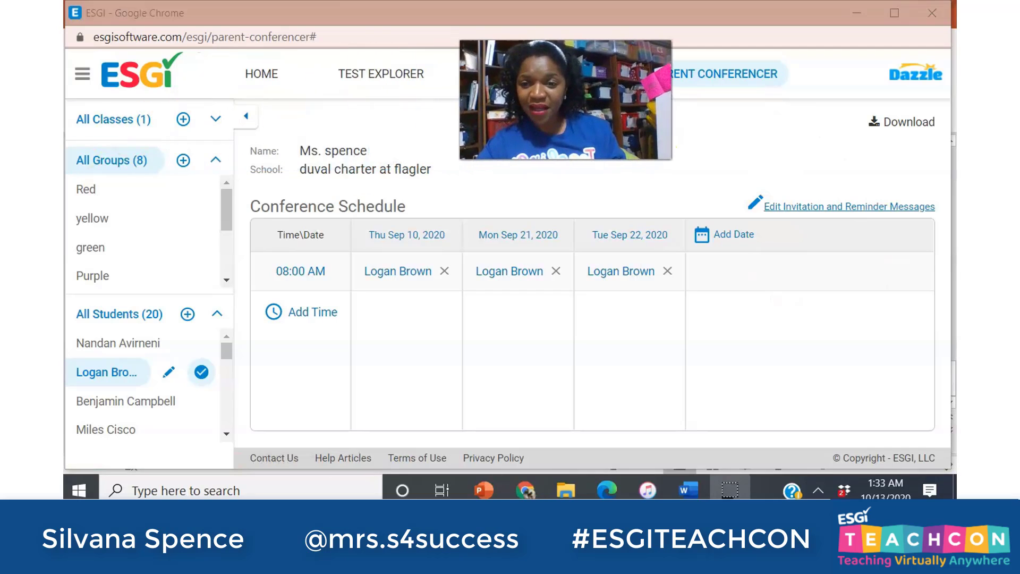
Return to the home page and open the student's Parent Letter Settings.
{"action": "left_click", "coordinate": [257, 77]}
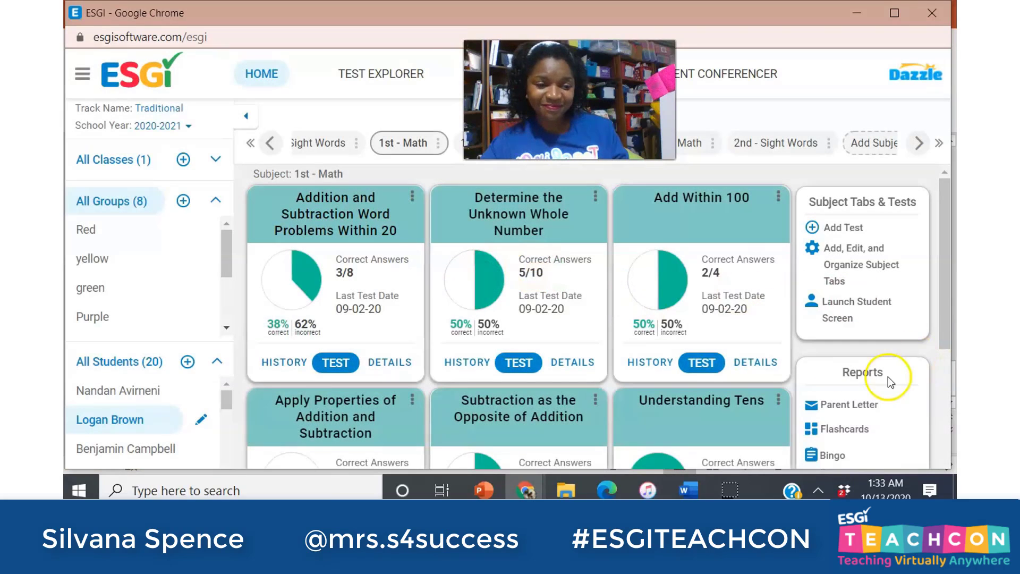
{"action": "left_click", "coordinate": [853, 405]}
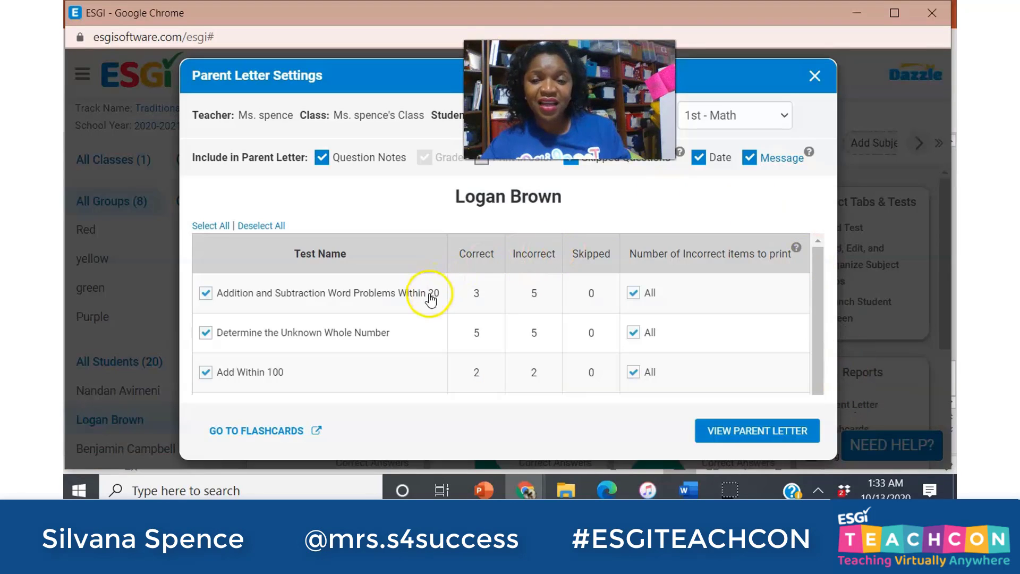
{"action": "left_click_drag", "start_coordinate": [570, 99], "coordinate": [766, 131]}
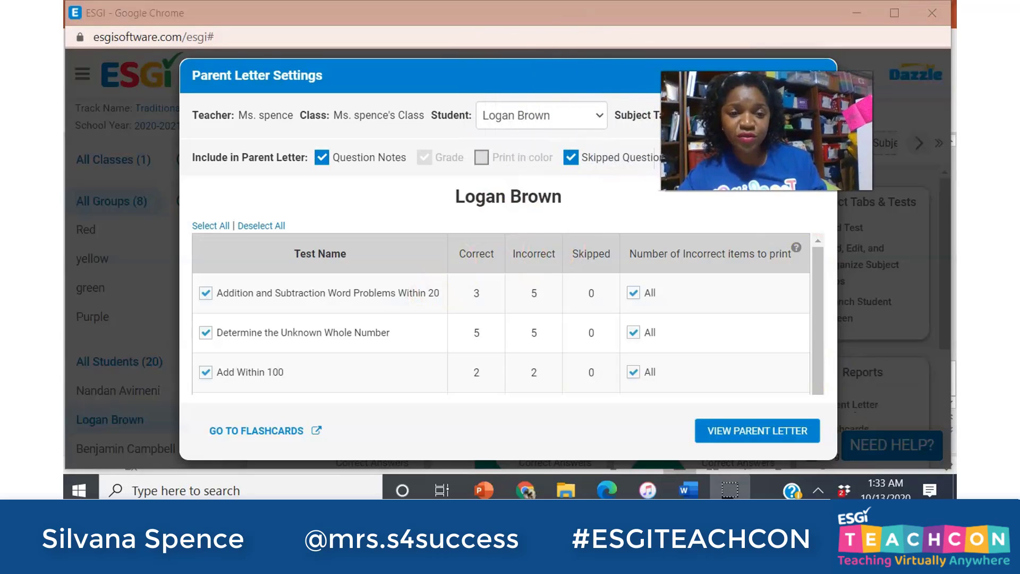
Keep the same student and 1st - Math subject, then open the parent message editor.
{"action": "left_click", "coordinate": [598, 117]}
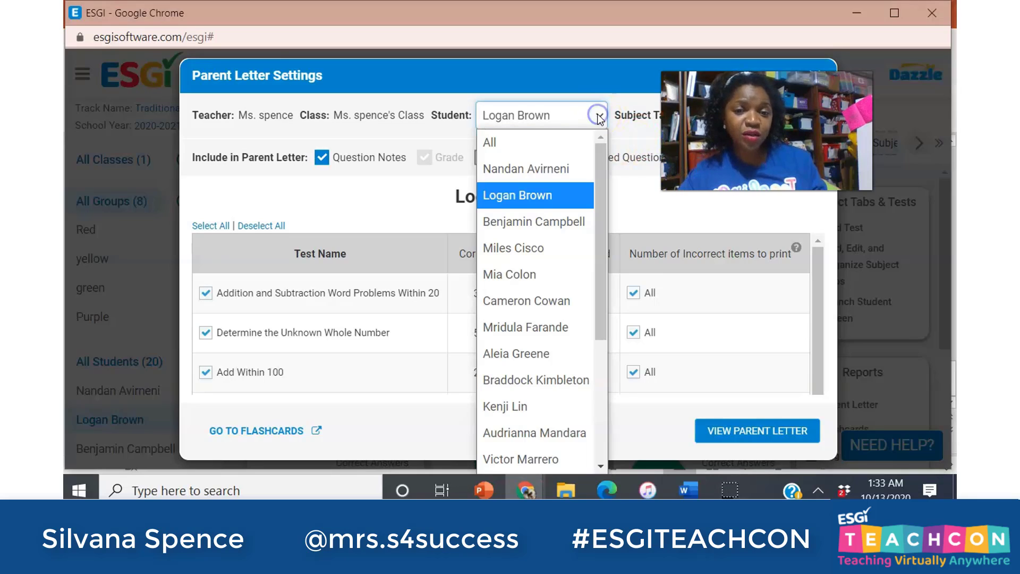
{"action": "left_click", "coordinate": [575, 113]}
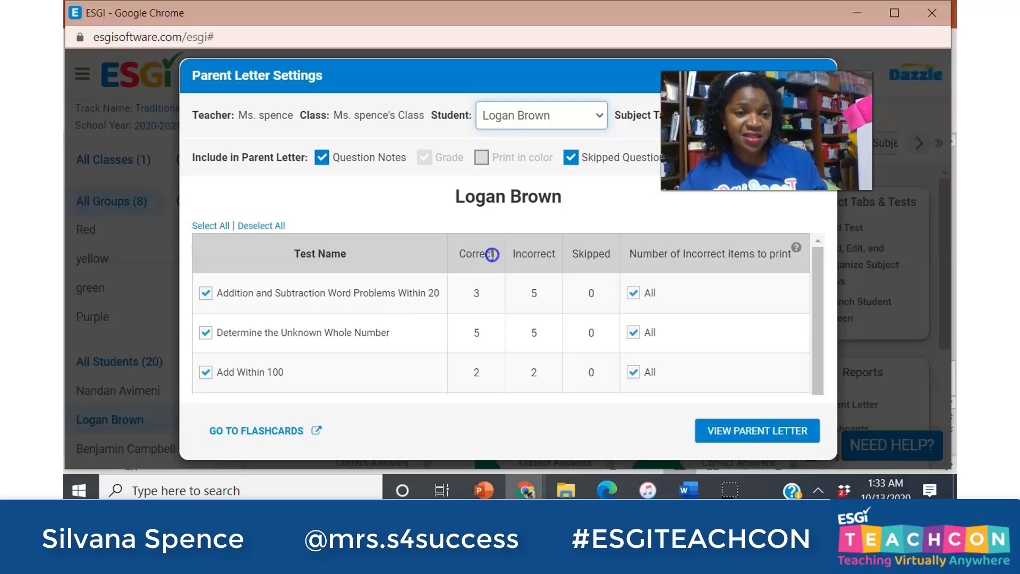
{"action": "left_click", "coordinate": [602, 118]}
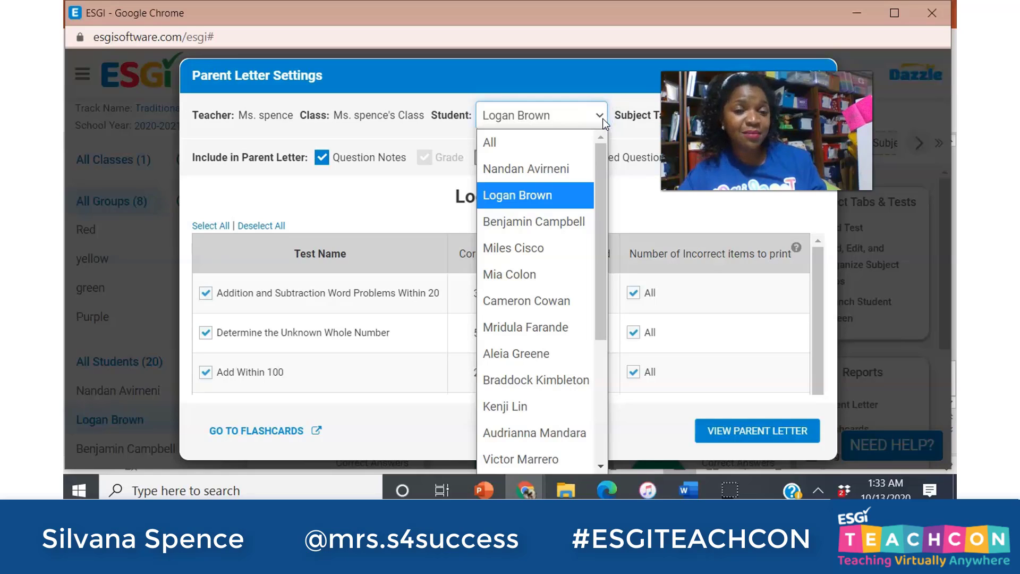
{"action": "left_click", "coordinate": [603, 119]}
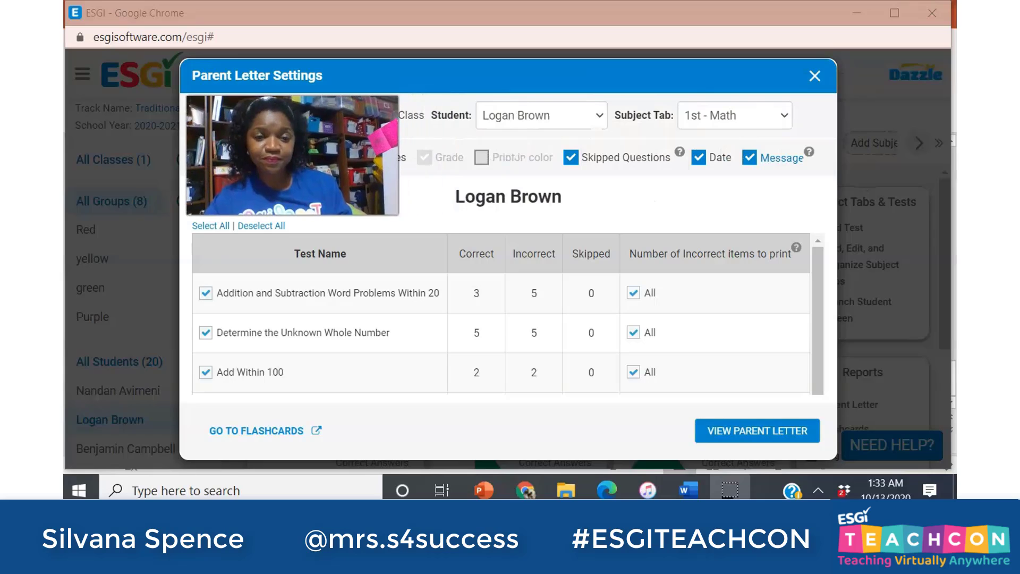
{"action": "left_click", "coordinate": [732, 117]}
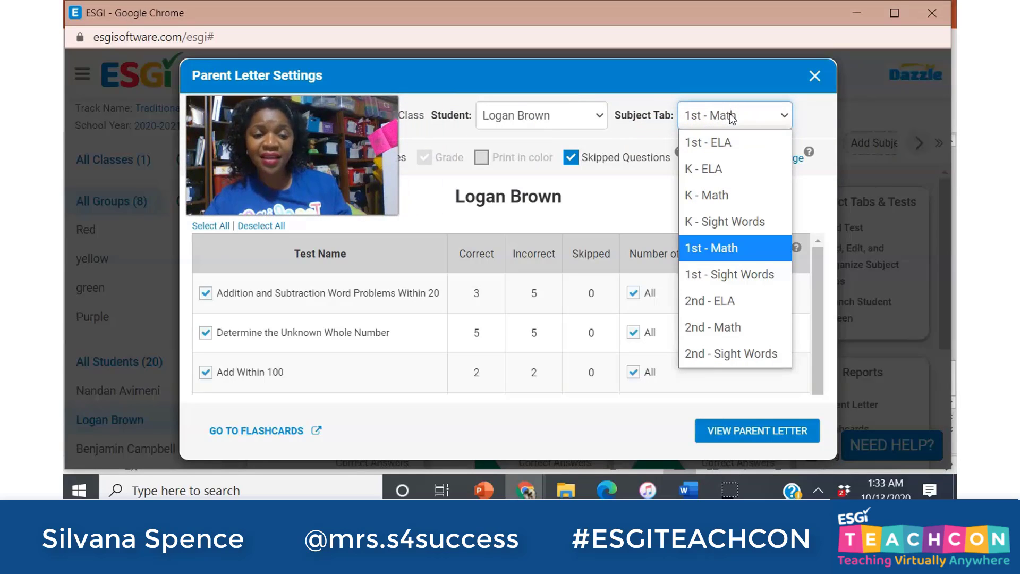
{"action": "left_click", "coordinate": [731, 117]}
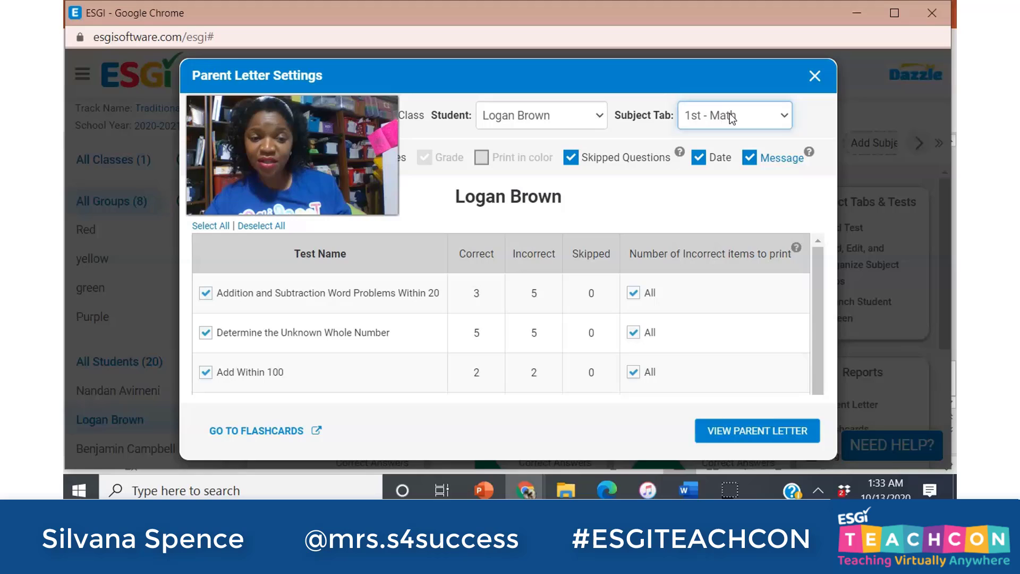
{"action": "left_click", "coordinate": [771, 159]}
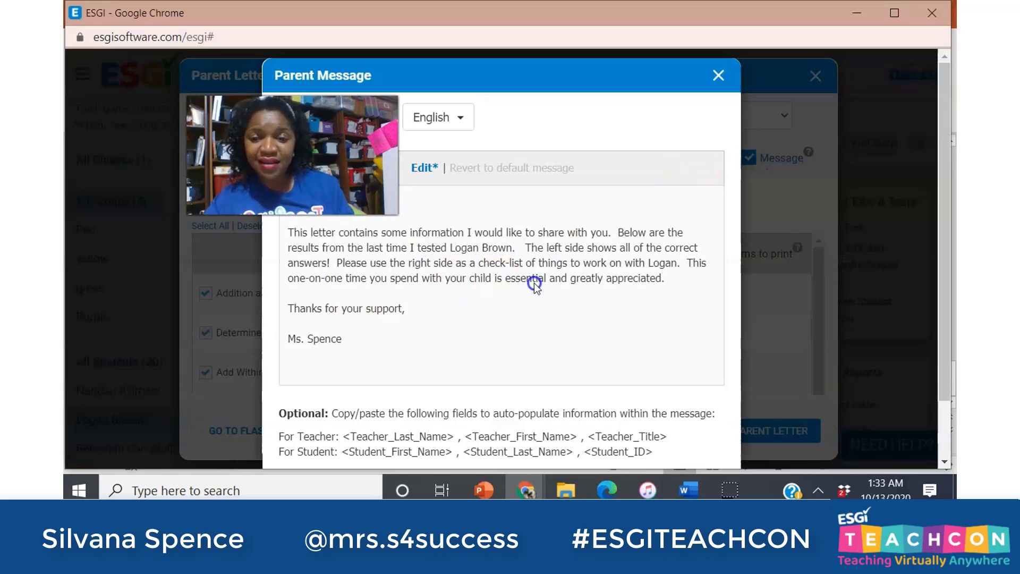
Edit the parent message text, save it, and return to Parent Letter Settings.
{"action": "left_click", "coordinate": [427, 168]}
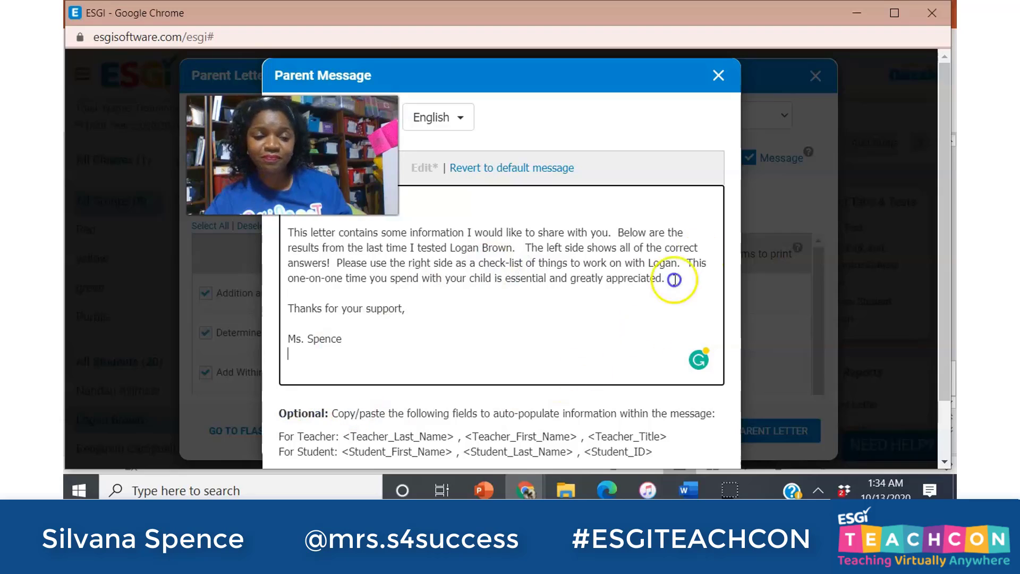
{"action": "left_click_drag", "start_coordinate": [944, 141], "coordinate": [900, 289]}
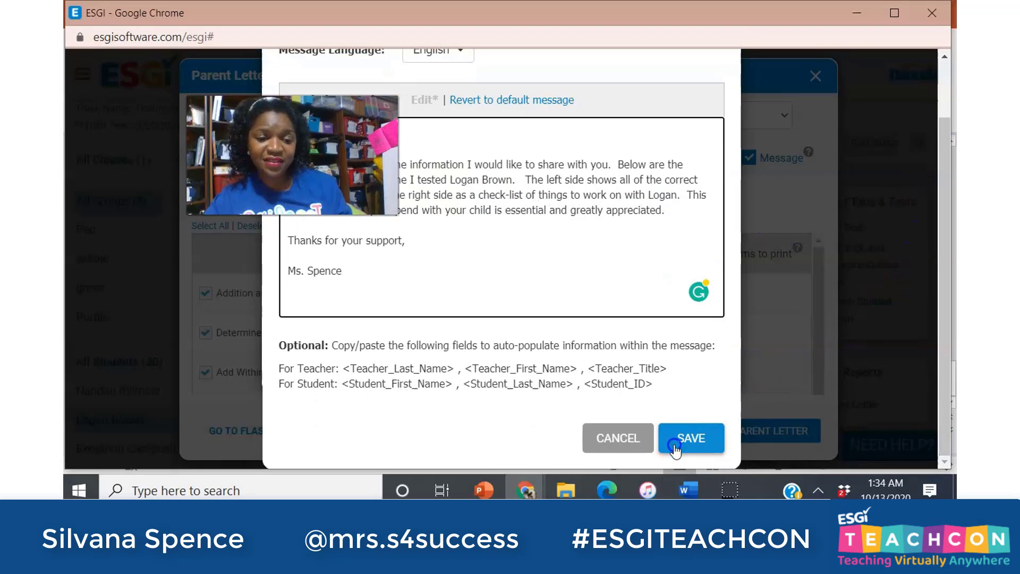
{"action": "left_click", "coordinate": [691, 438]}
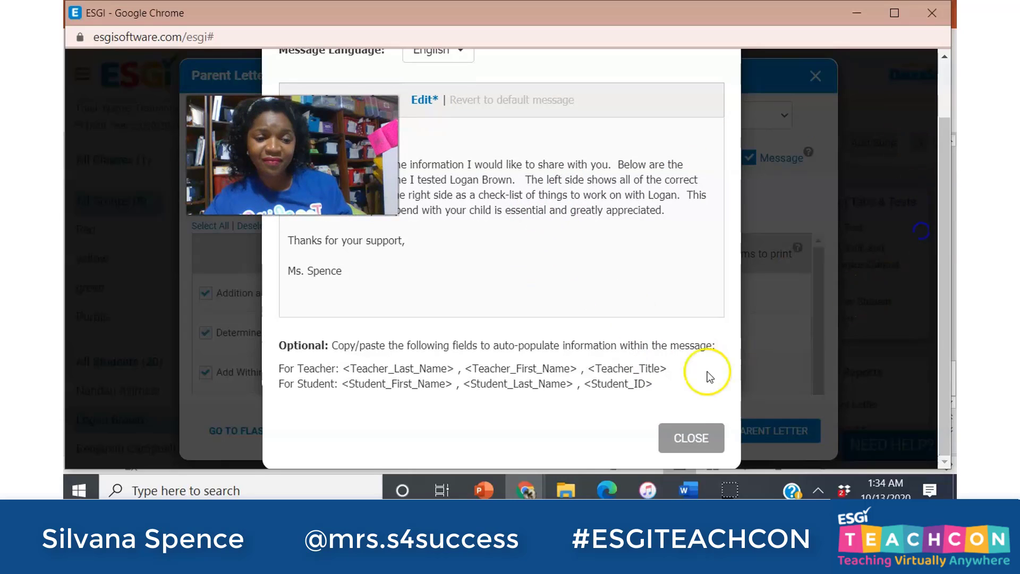
{"action": "left_click", "coordinate": [668, 440]}
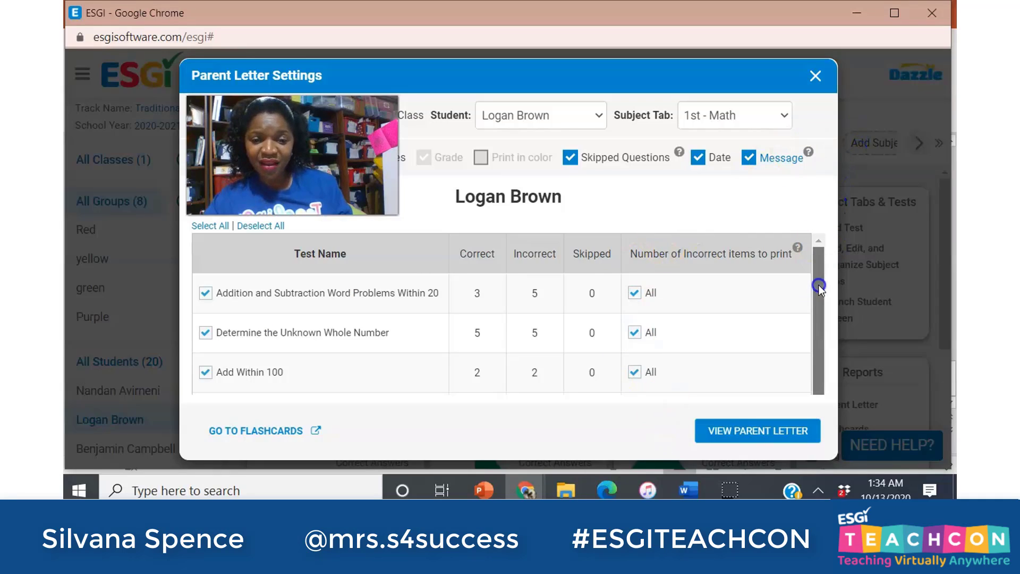
{"action": "scroll", "coordinate": [818, 284], "scroll_direction": "down", "scroll_amount": 1}
{"action": "scroll", "coordinate": [802, 308], "scroll_direction": "up", "scroll_amount": 1}
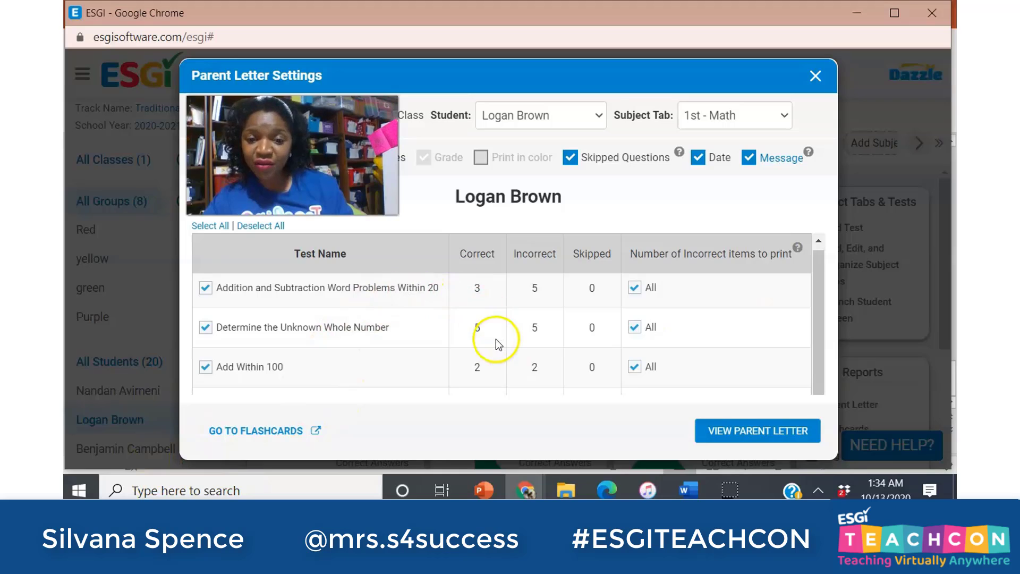
Preview the student's 1st - Math Parent Letter Report, scroll through it, and close it.
{"action": "left_click", "coordinate": [709, 425]}
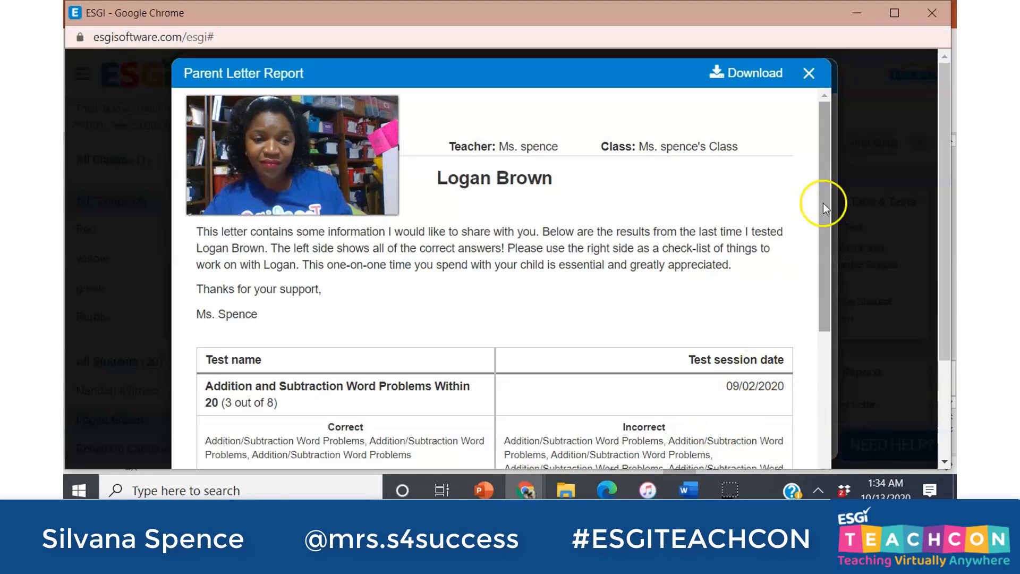
{"action": "mouse_move", "coordinate": [828, 129]}
{"action": "left_mouse_down"}
{"action": "mouse_move", "coordinate": [825, 139]}
{"action": "mouse_move", "coordinate": [830, 120]}
{"action": "left_mouse_up"}
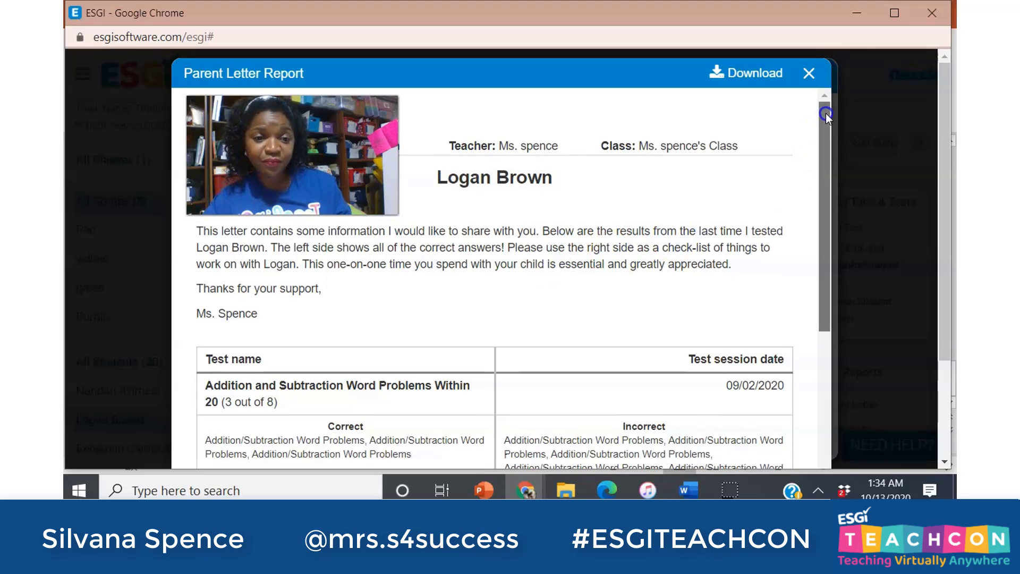
{"action": "scroll", "coordinate": [808, 138], "scroll_direction": "down", "scroll_amount": 4}
{"action": "scroll", "coordinate": [773, 191], "scroll_direction": "up", "scroll_amount": 1}
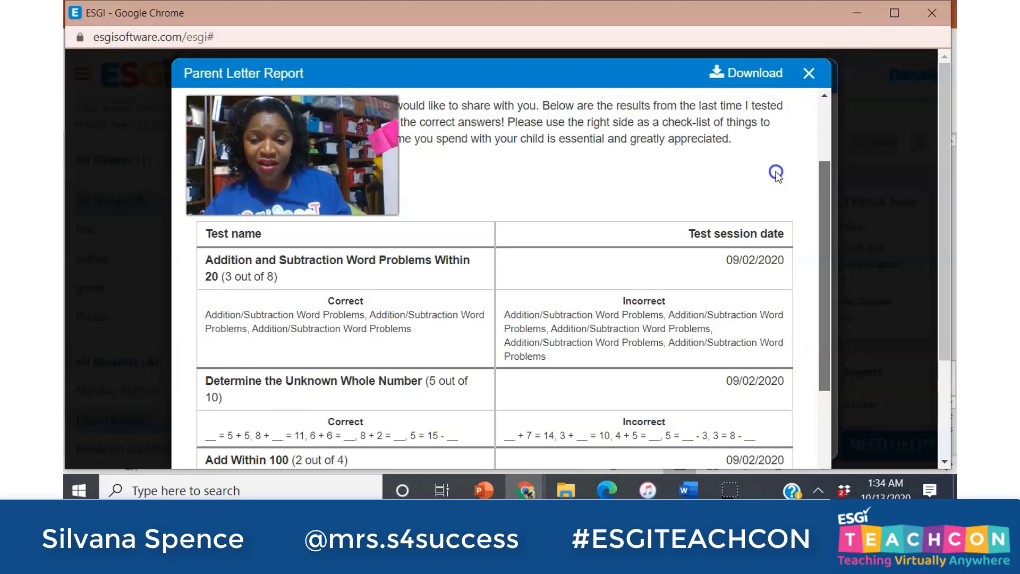
{"action": "scroll", "coordinate": [776, 172], "scroll_direction": "up", "scroll_amount": 1}
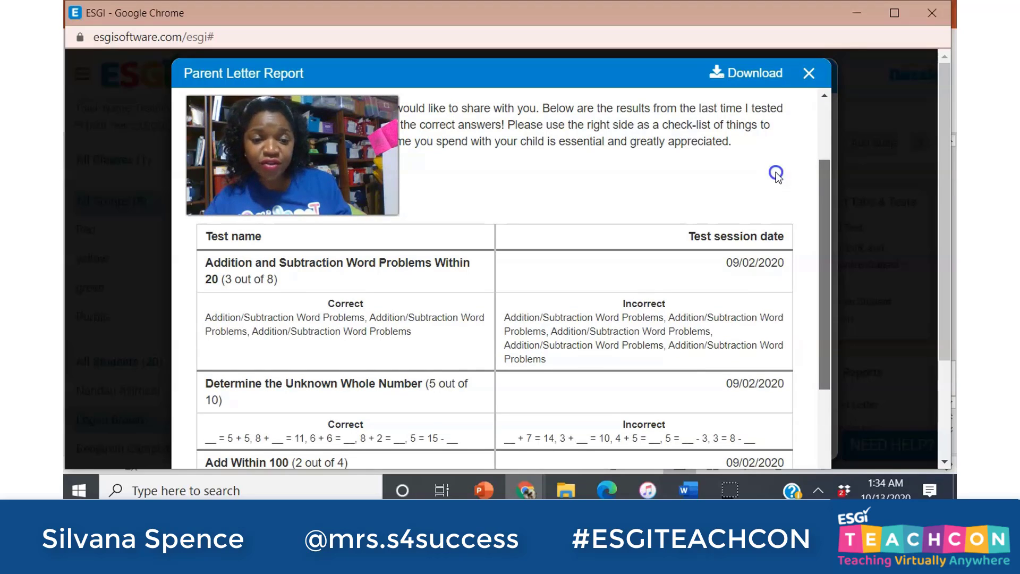
{"action": "scroll", "coordinate": [775, 172], "scroll_direction": "down", "scroll_amount": 1}
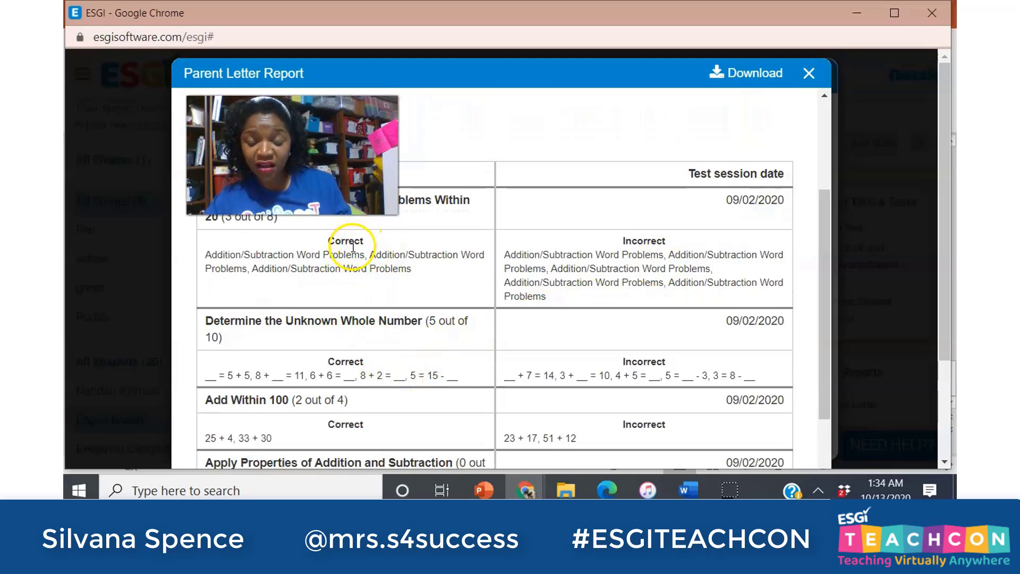
{"action": "left_click", "coordinate": [444, 233]}
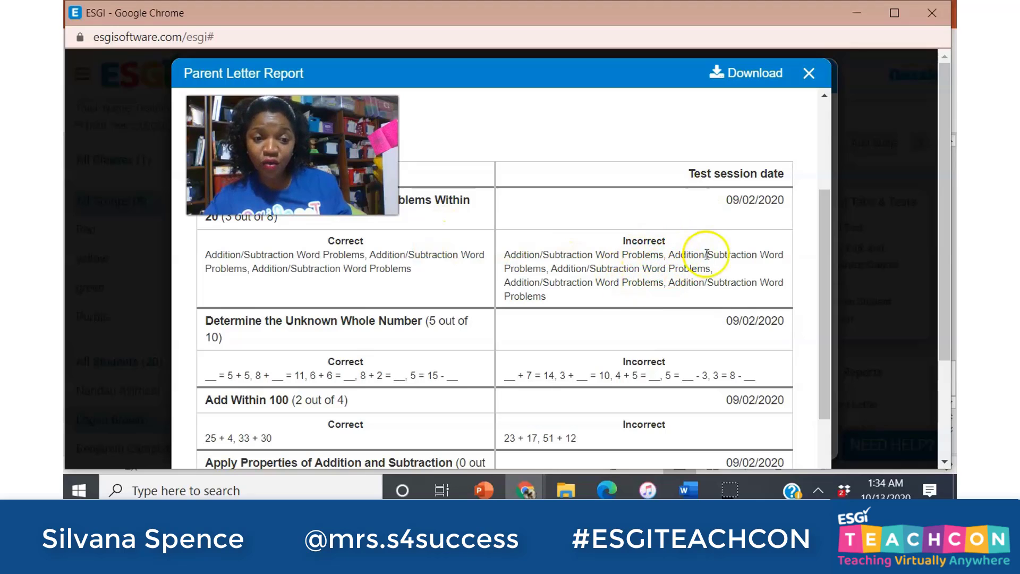
{"action": "left_click_drag", "start_coordinate": [824, 205], "coordinate": [866, 107]}
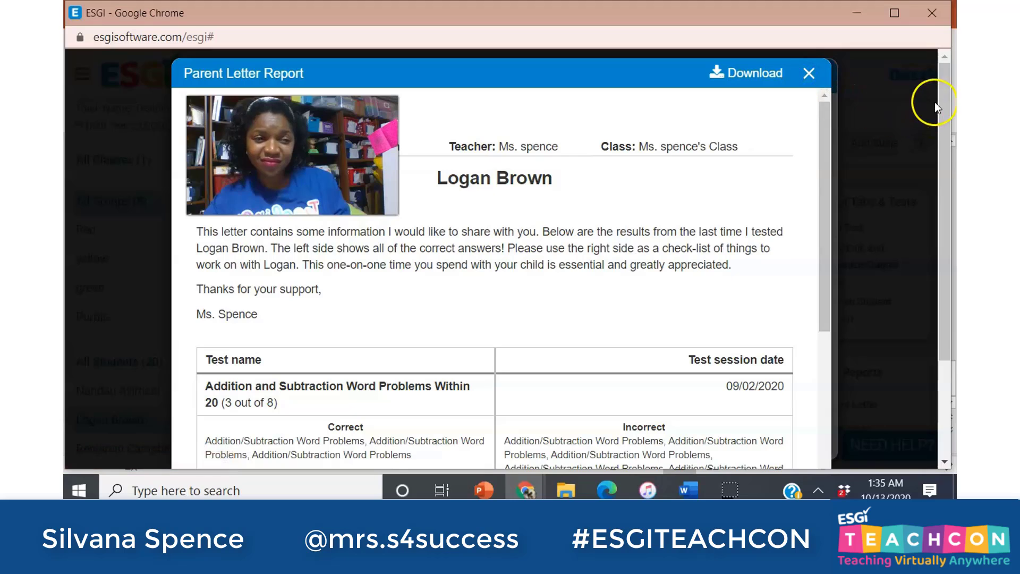
{"action": "scroll", "coordinate": [883, 212], "scroll_direction": "down", "scroll_amount": 3}
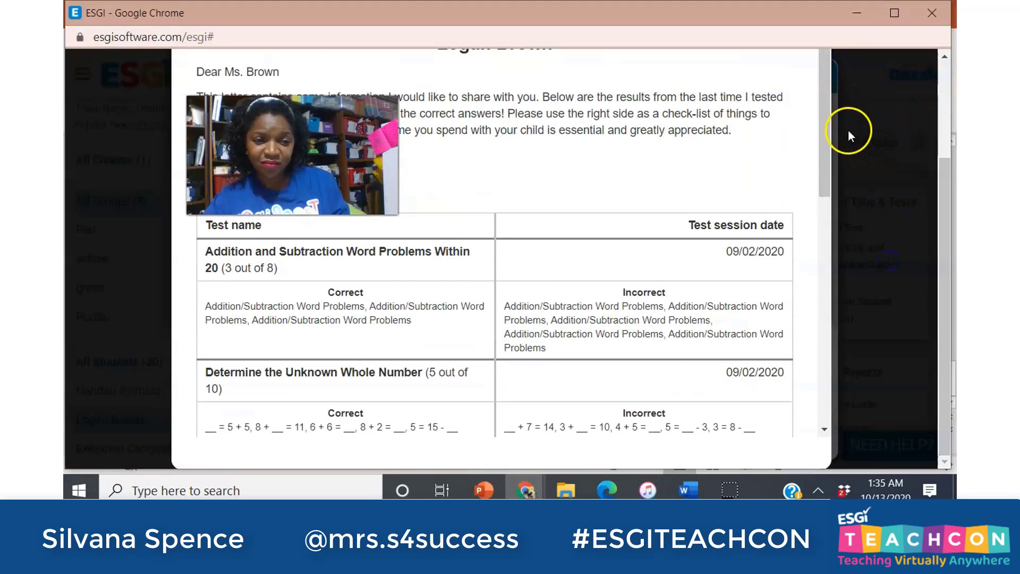
{"action": "left_click_drag", "start_coordinate": [824, 116], "coordinate": [767, 353]}
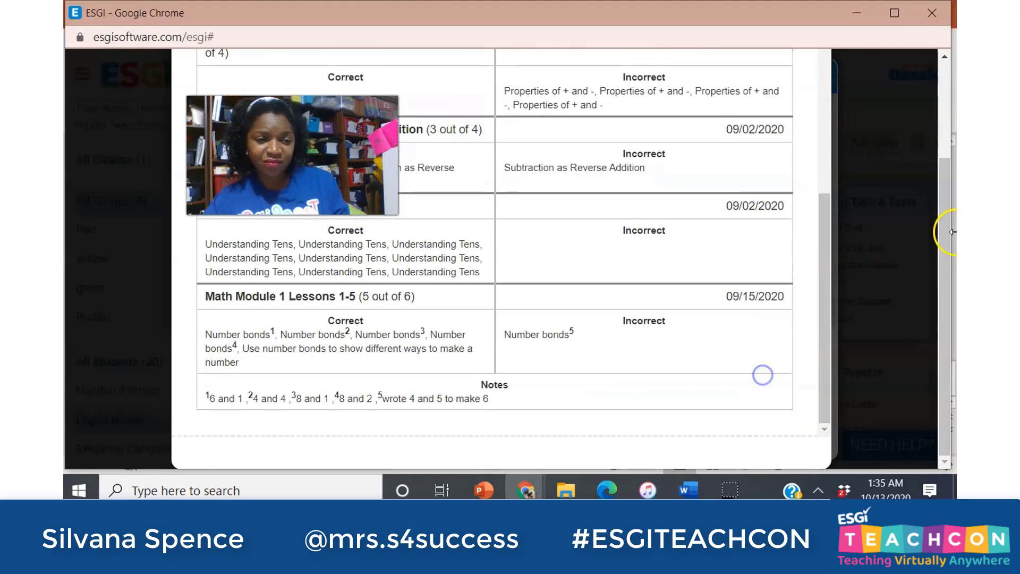
{"action": "left_click_drag", "start_coordinate": [939, 231], "coordinate": [943, 50]}
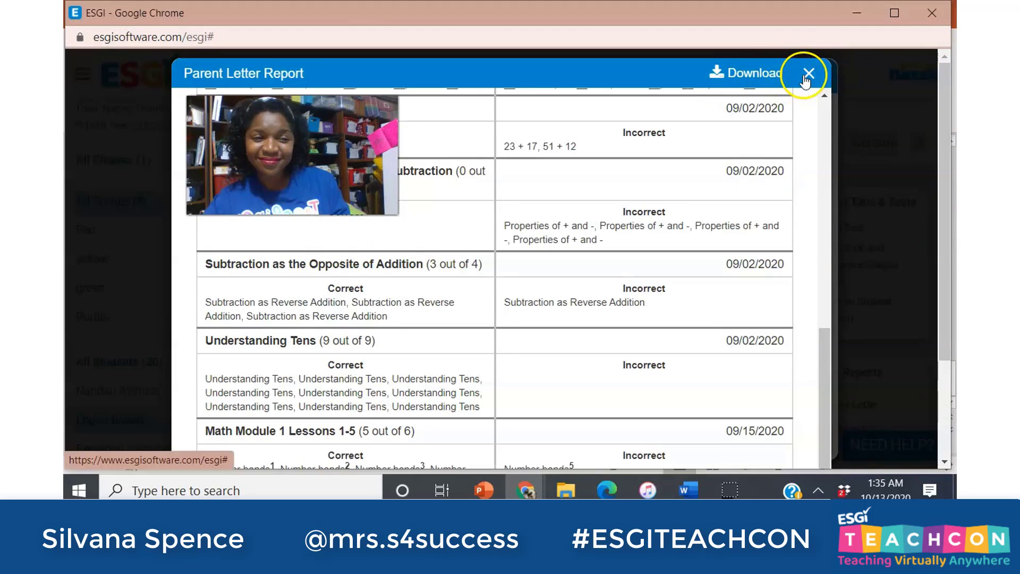
{"action": "left_click", "coordinate": [808, 73]}
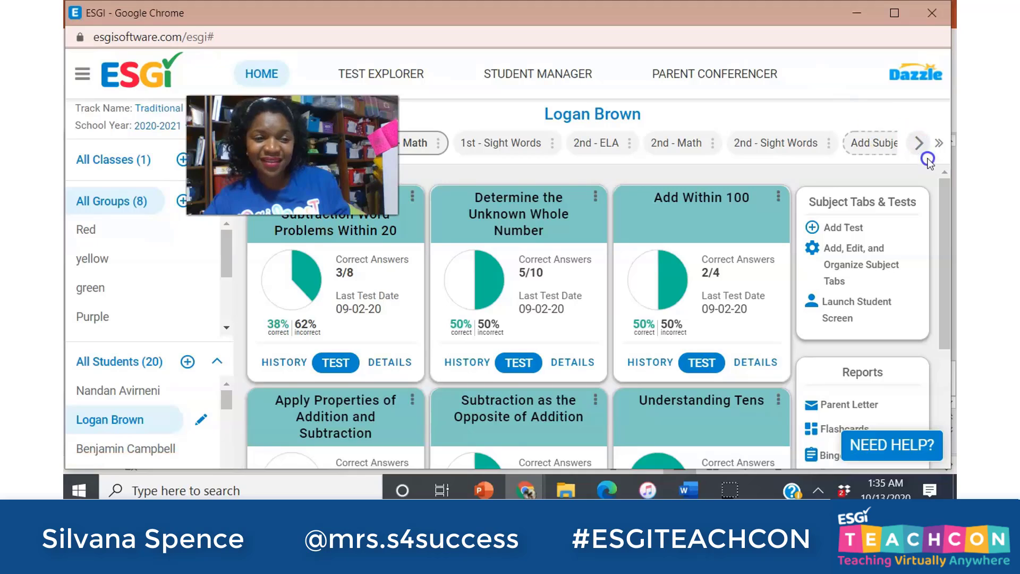
Switch the parent letter's subject tab to 1st - ELA and preview the letter.
{"action": "left_click_drag", "start_coordinate": [944, 187], "coordinate": [919, 266]}
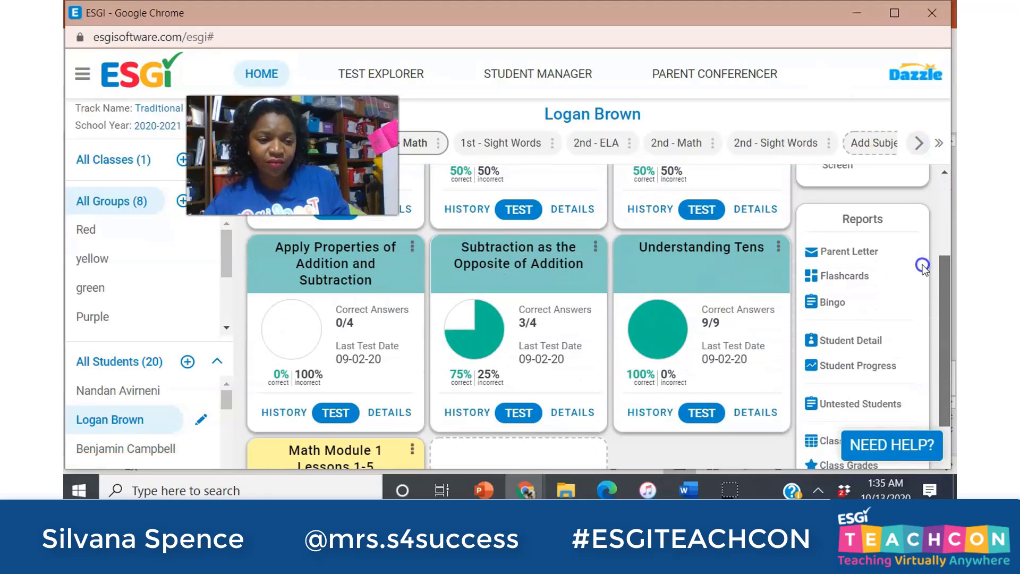
{"action": "left_click", "coordinate": [840, 254]}
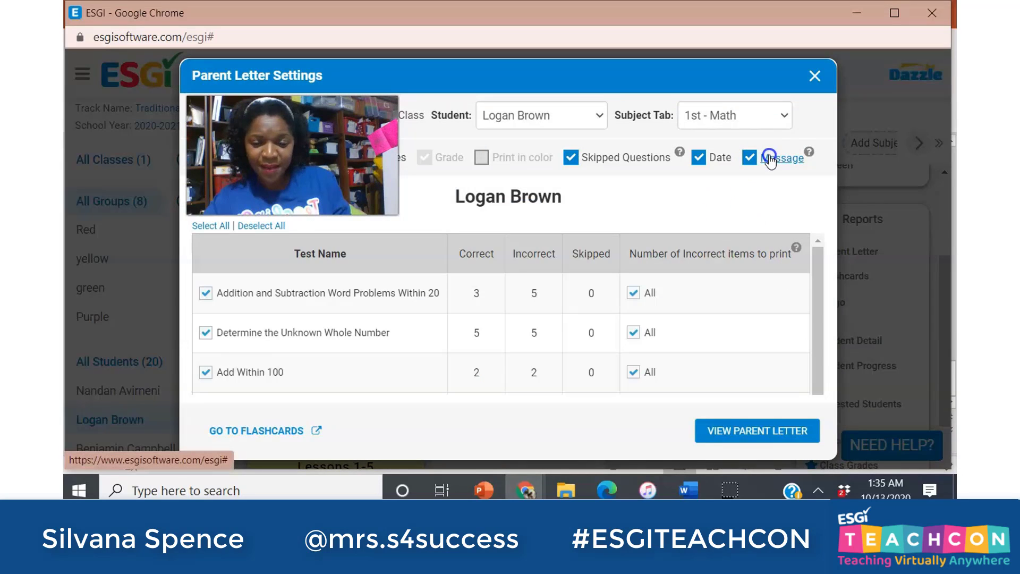
{"action": "left_click", "coordinate": [770, 112]}
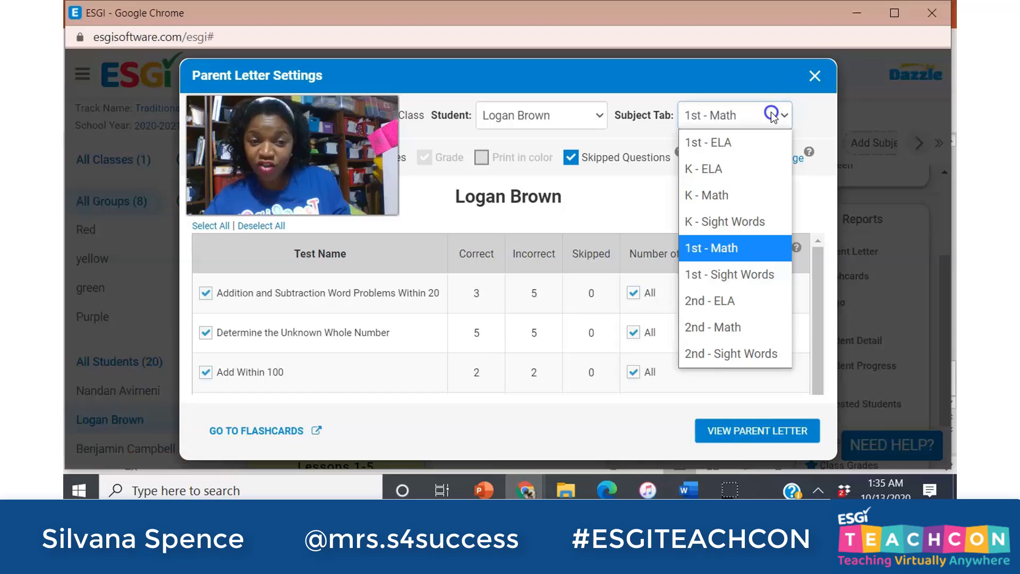
{"action": "left_click", "coordinate": [730, 142]}
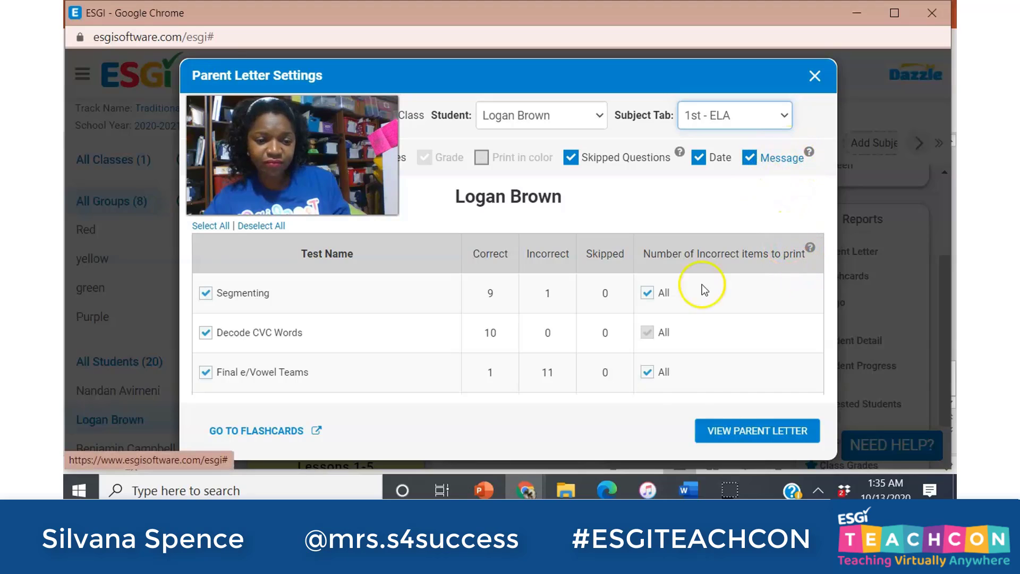
{"action": "left_click", "coordinate": [712, 430]}
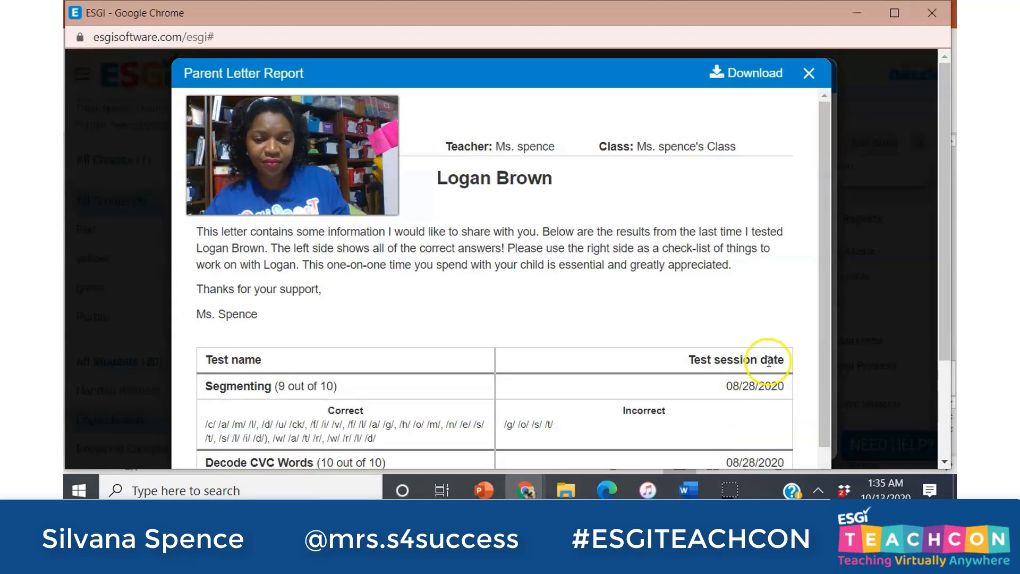
Scroll through the 1st - ELA Parent Letter Report, then close the preview.
{"action": "scroll", "coordinate": [813, 176], "scroll_direction": "down", "scroll_amount": 3}
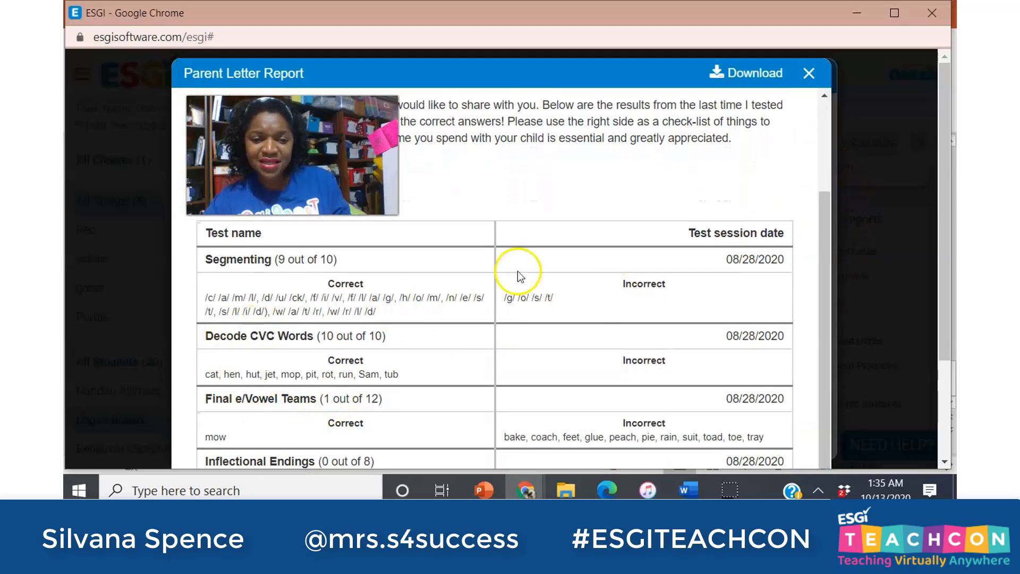
{"action": "left_click_drag", "start_coordinate": [824, 210], "coordinate": [813, 229]}
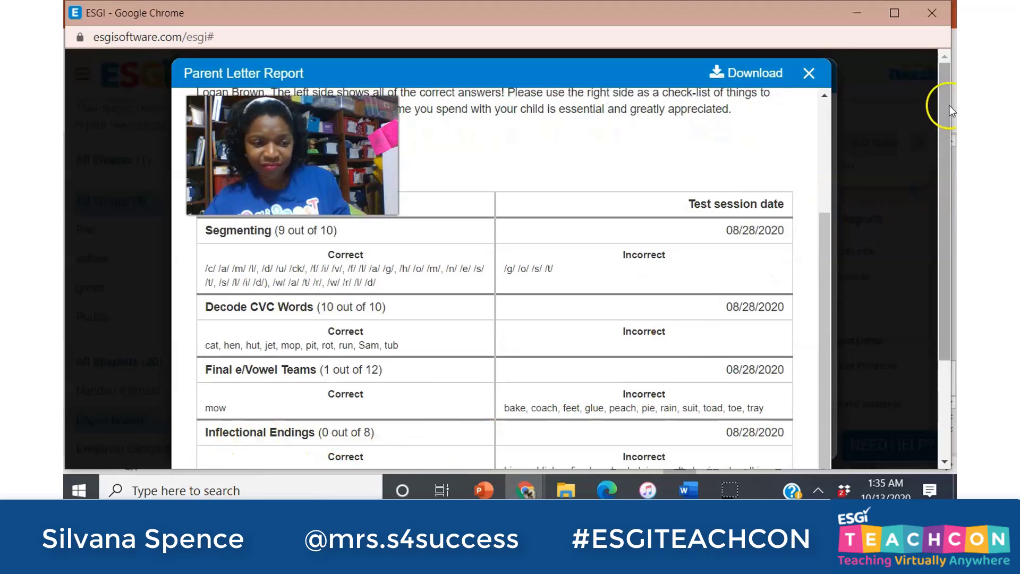
{"action": "mouse_move", "coordinate": [942, 75]}
{"action": "left_mouse_down"}
{"action": "mouse_move", "coordinate": [901, 214]}
{"action": "mouse_move", "coordinate": [950, 69]}
{"action": "left_mouse_up"}
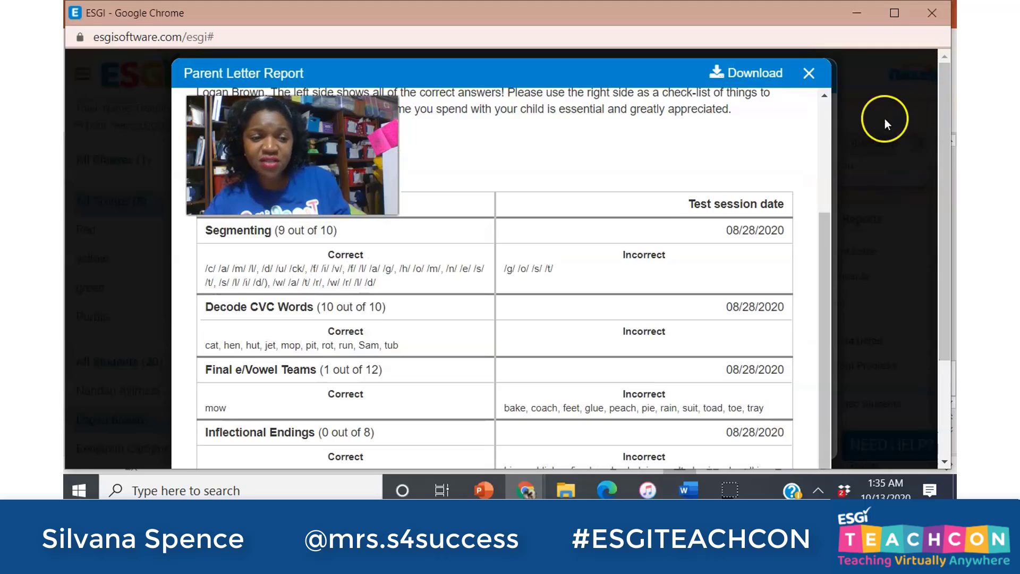
{"action": "left_click", "coordinate": [809, 73]}
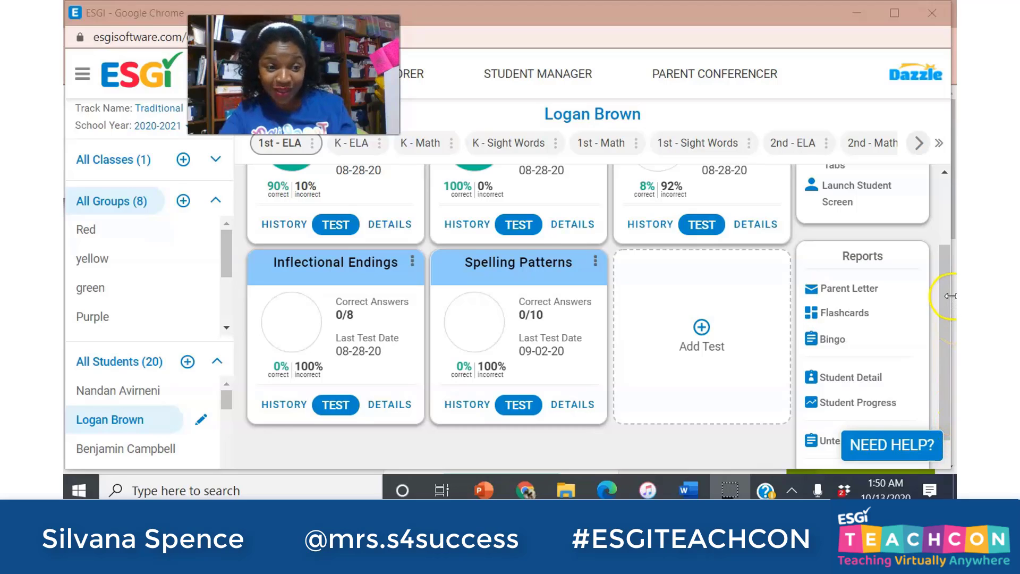
Run a Student Progress report that includes only the Decode CVC Words test.
{"action": "left_click_drag", "start_coordinate": [949, 295], "coordinate": [942, 350]}
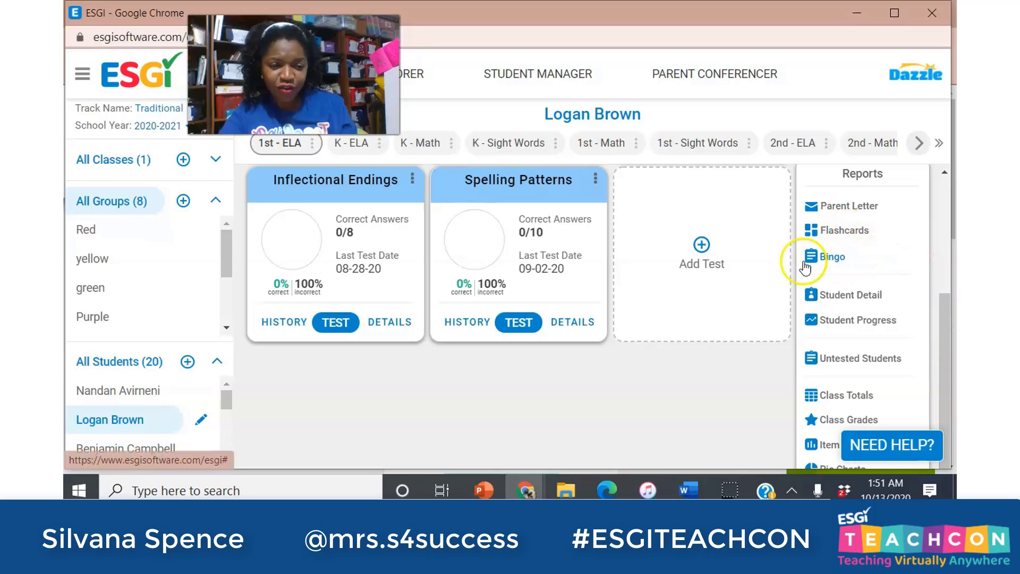
{"action": "left_click", "coordinate": [852, 322]}
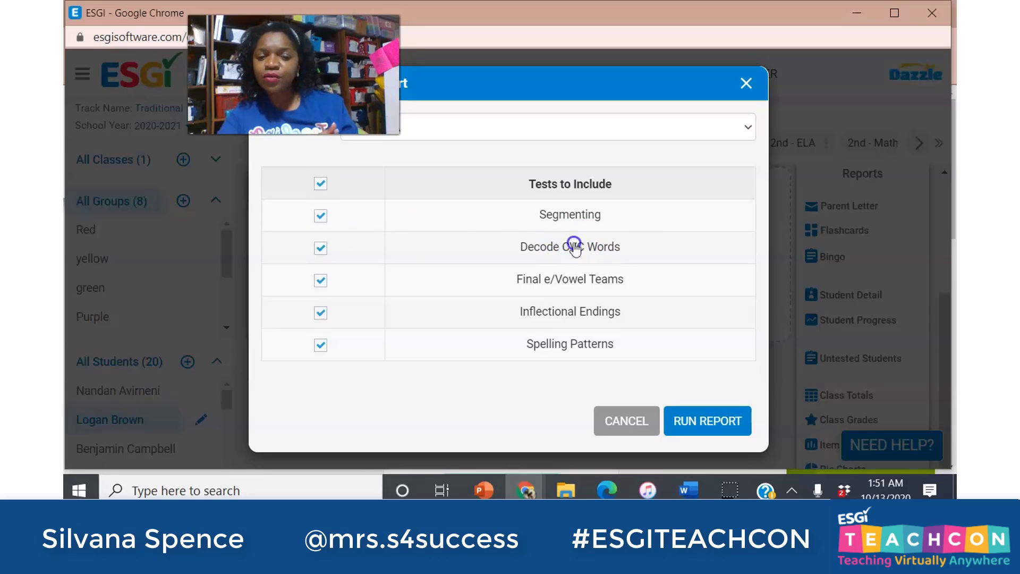
{"action": "left_click", "coordinate": [320, 185]}
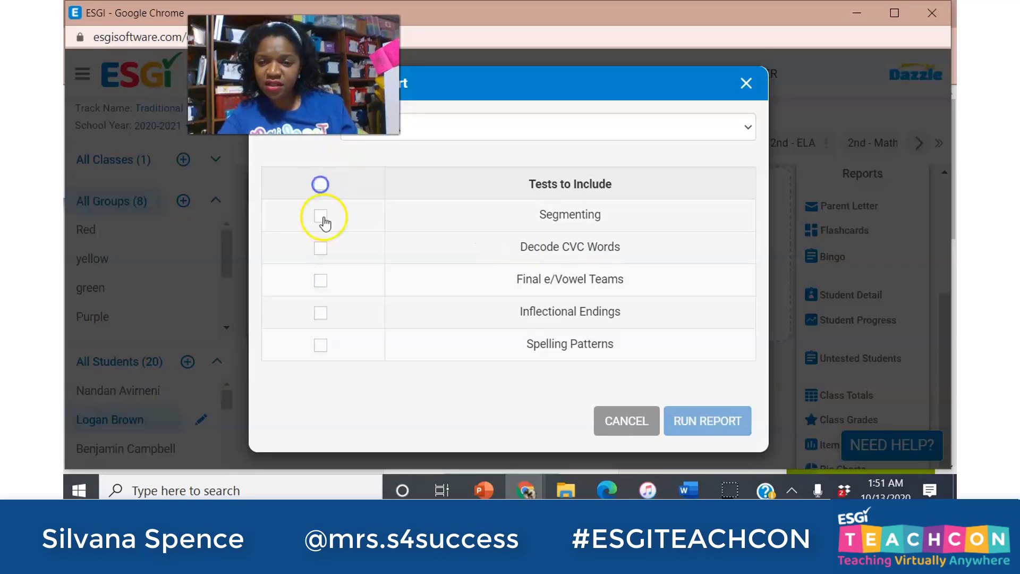
{"action": "left_click", "coordinate": [320, 246]}
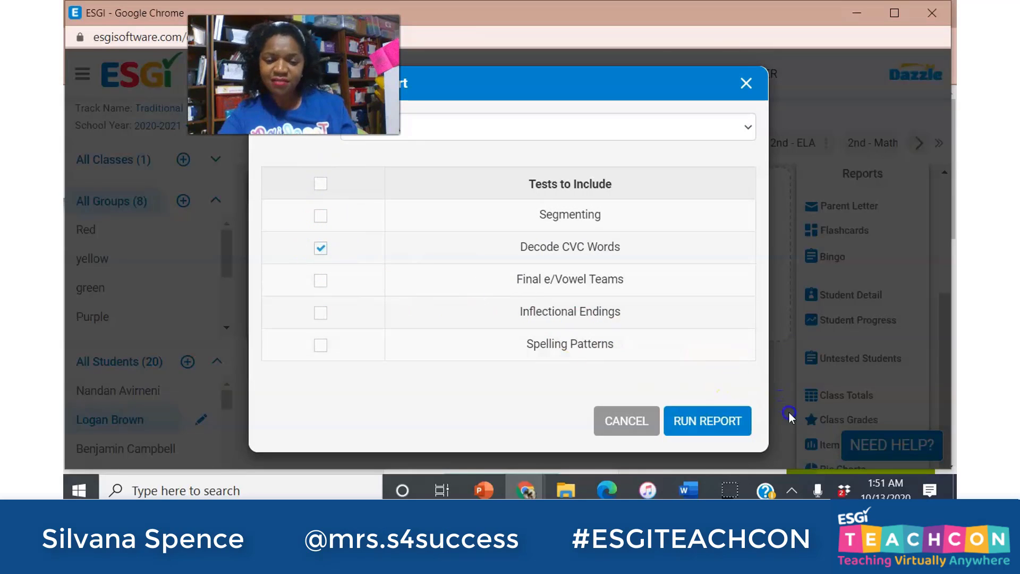
{"action": "left_click", "coordinate": [686, 423]}
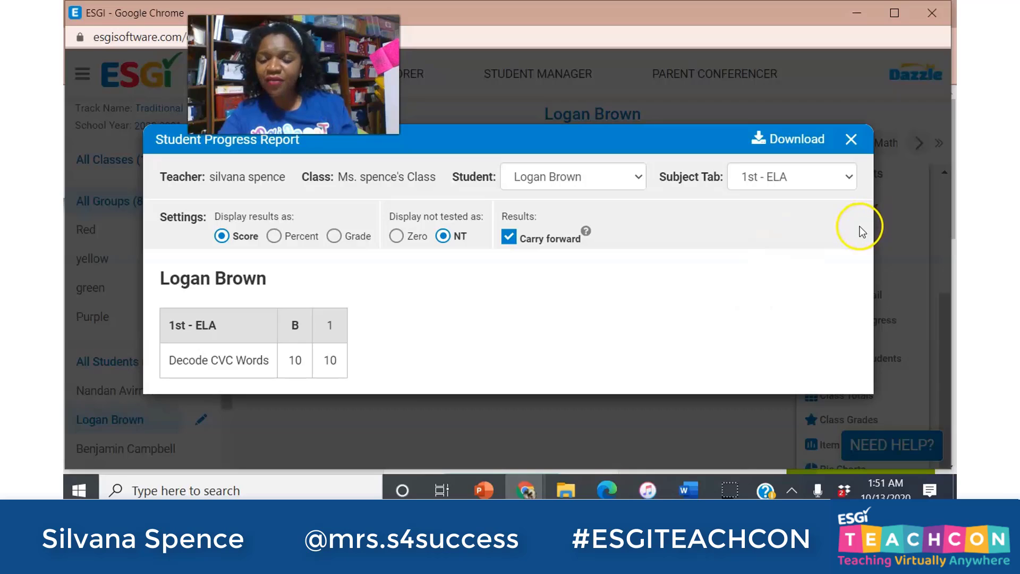
Switch the report's subject tab to 1st - Math, then 1st - ELA, review scores, and close it.
{"action": "left_click", "coordinate": [798, 178]}
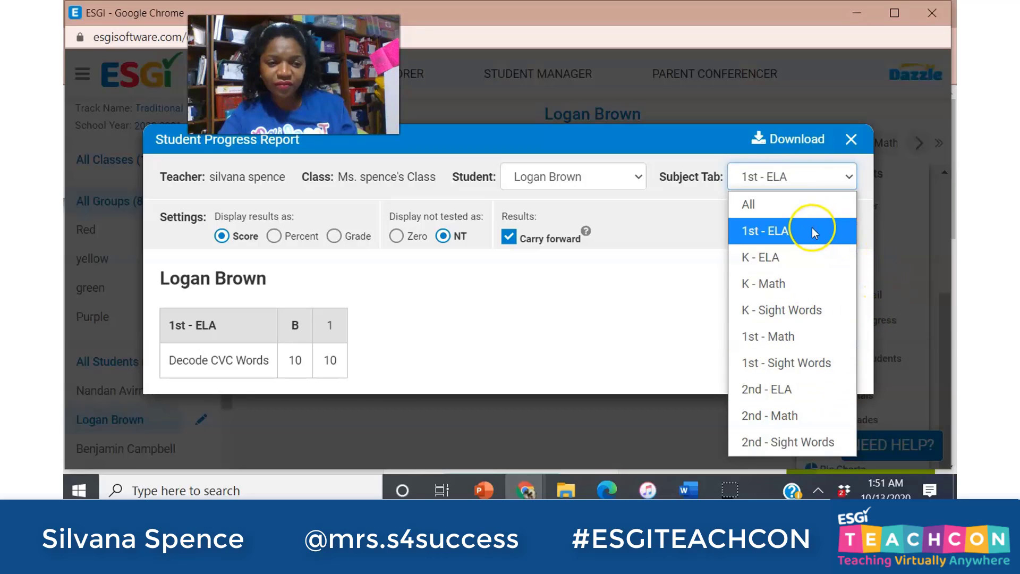
{"action": "left_click", "coordinate": [778, 336]}
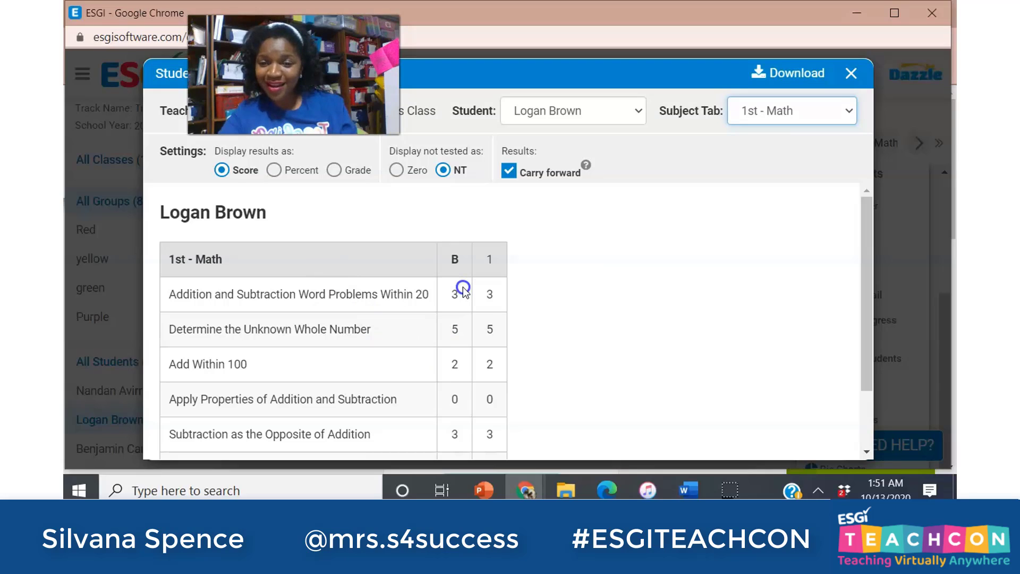
{"action": "left_click", "coordinate": [811, 129]}
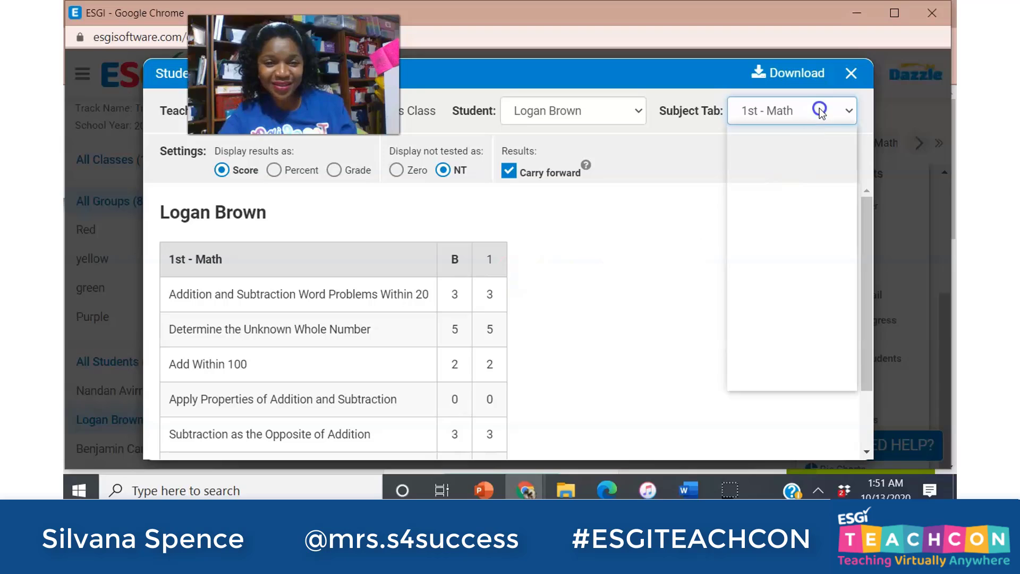
{"action": "left_click", "coordinate": [789, 160]}
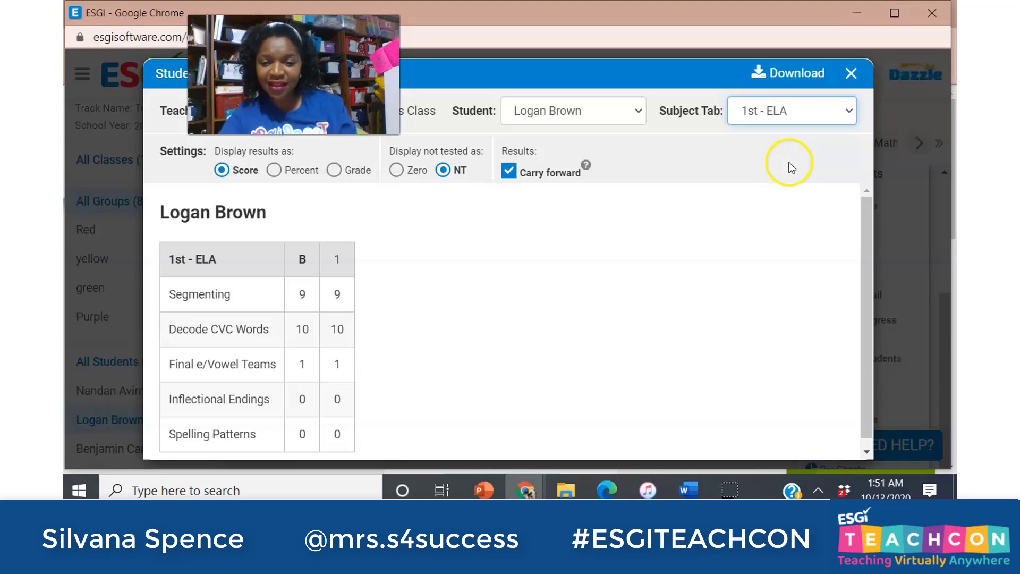
{"action": "scroll", "coordinate": [863, 208], "scroll_direction": "down", "scroll_amount": 1}
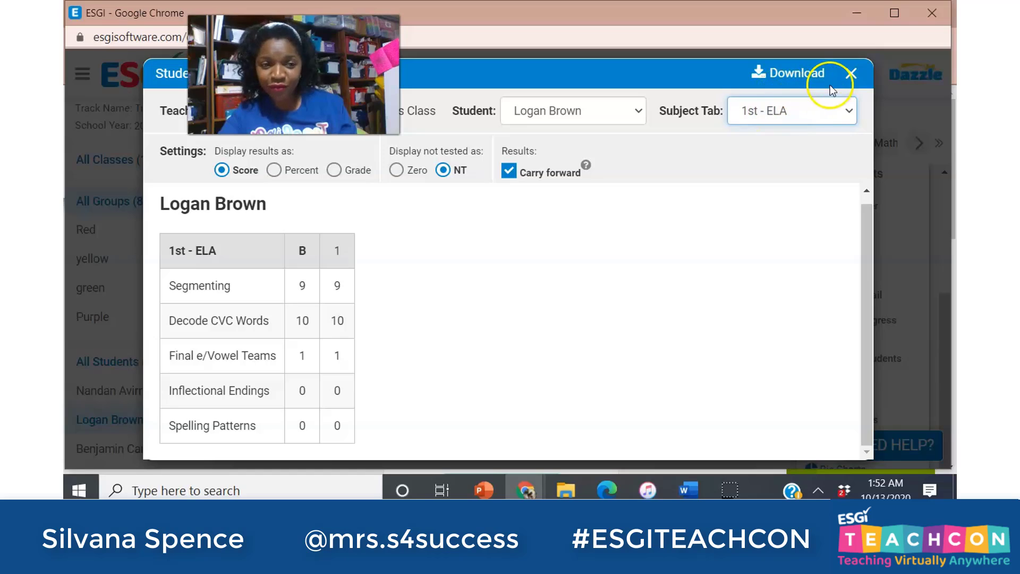
{"action": "left_click", "coordinate": [851, 75]}
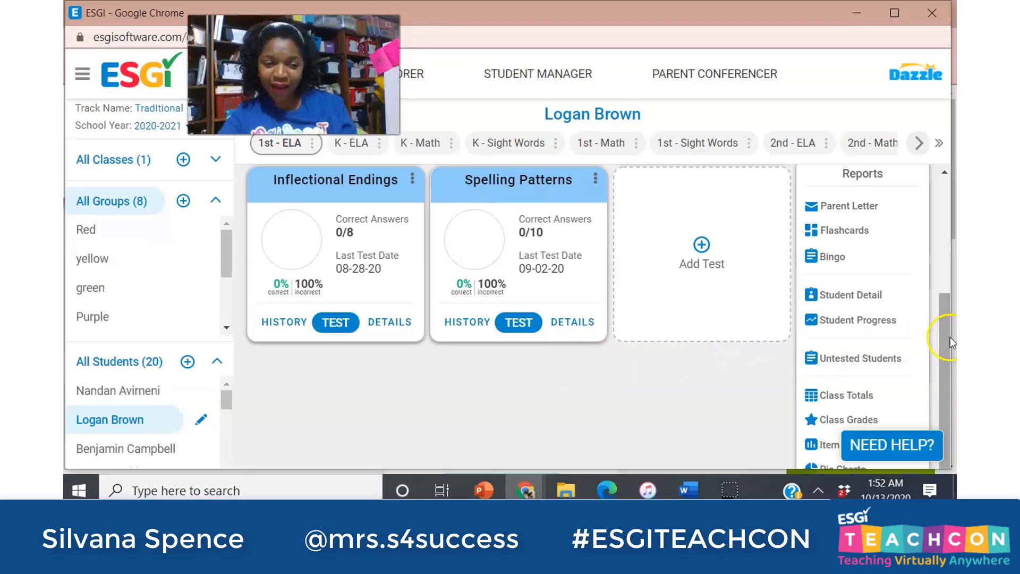
{"action": "left_click", "coordinate": [939, 356]}
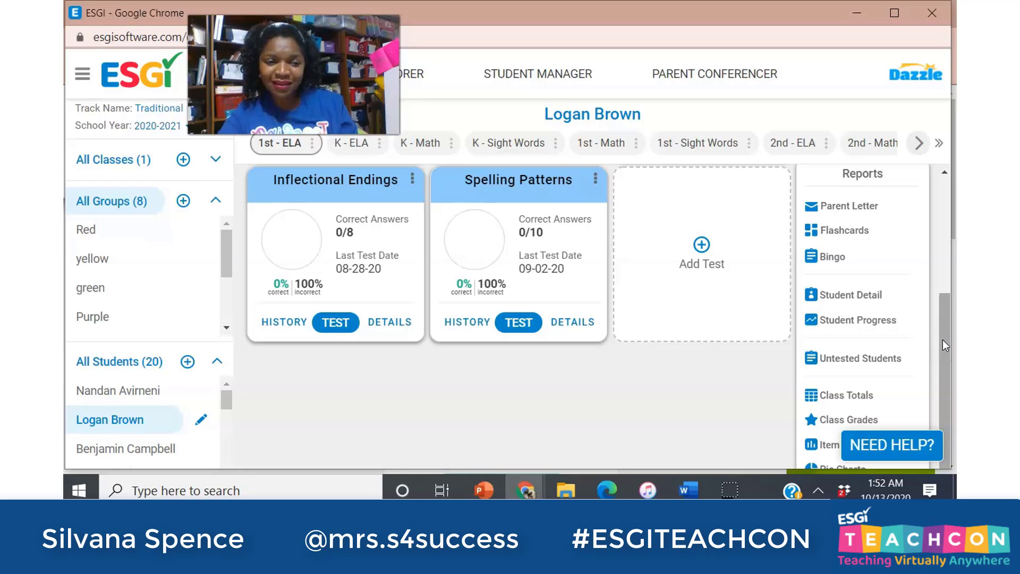
{"action": "left_click", "coordinate": [928, 339]}
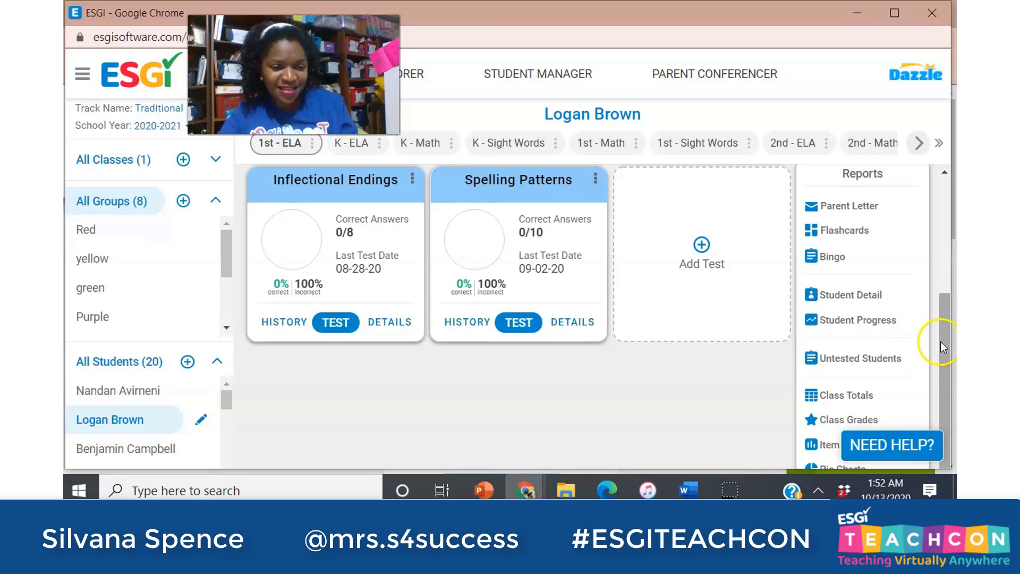
{"action": "left_click_drag", "start_coordinate": [945, 337], "coordinate": [947, 308]}
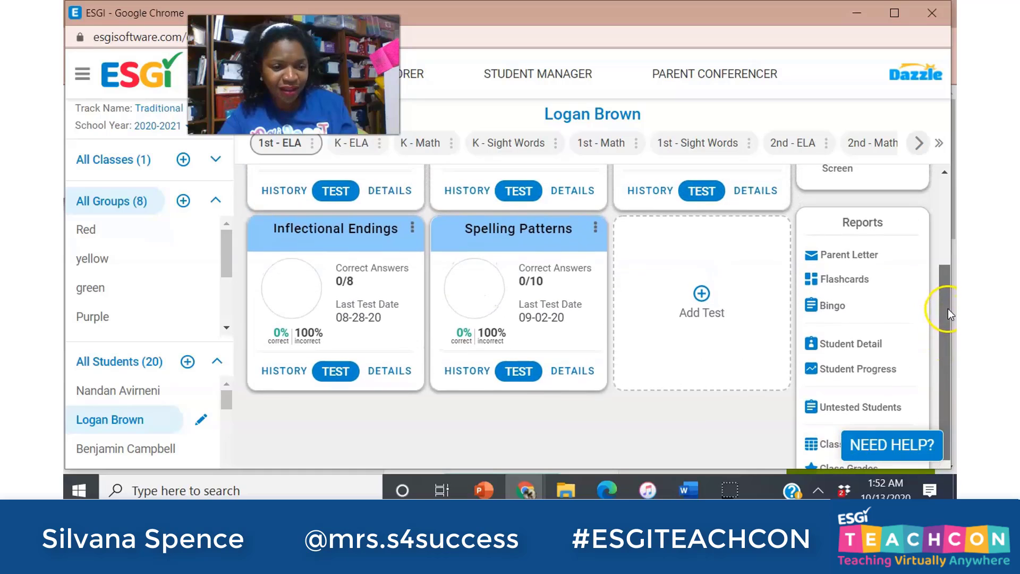
Open the student's 1st - ELA Parent Letter Settings, view the message template, then close it.
{"action": "left_click", "coordinate": [844, 257]}
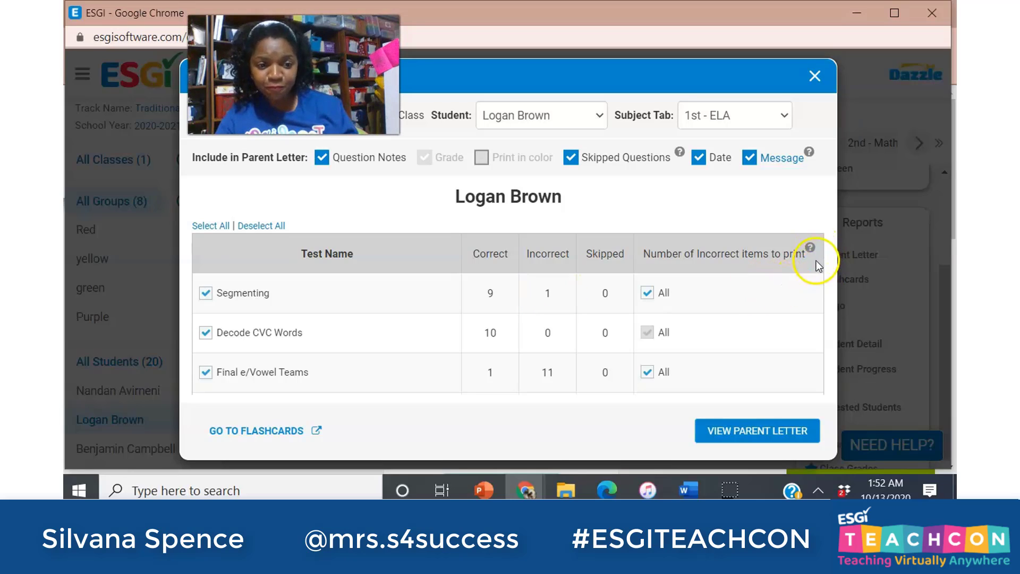
{"action": "left_click", "coordinate": [782, 158]}
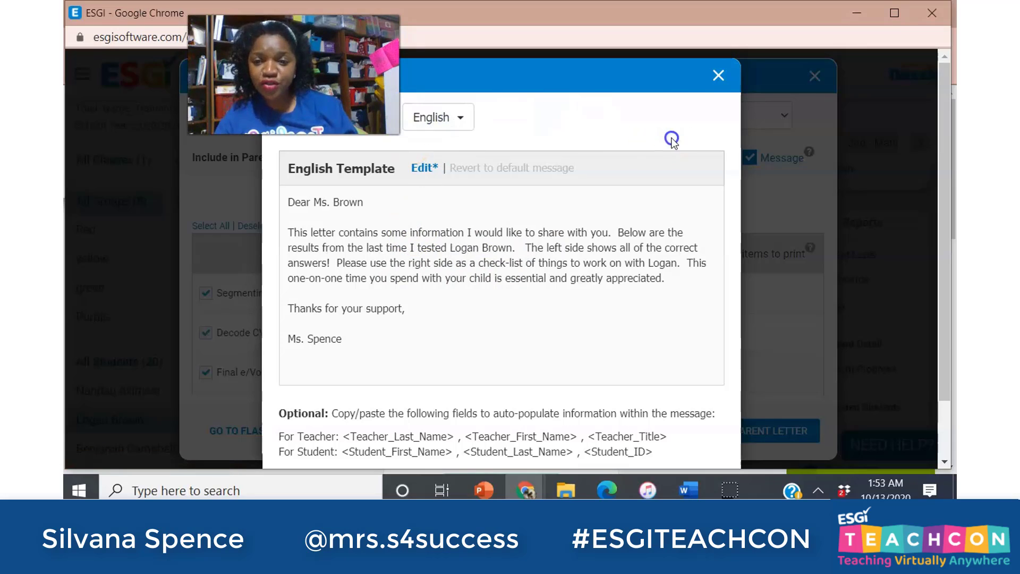
{"action": "left_click", "coordinate": [721, 73]}
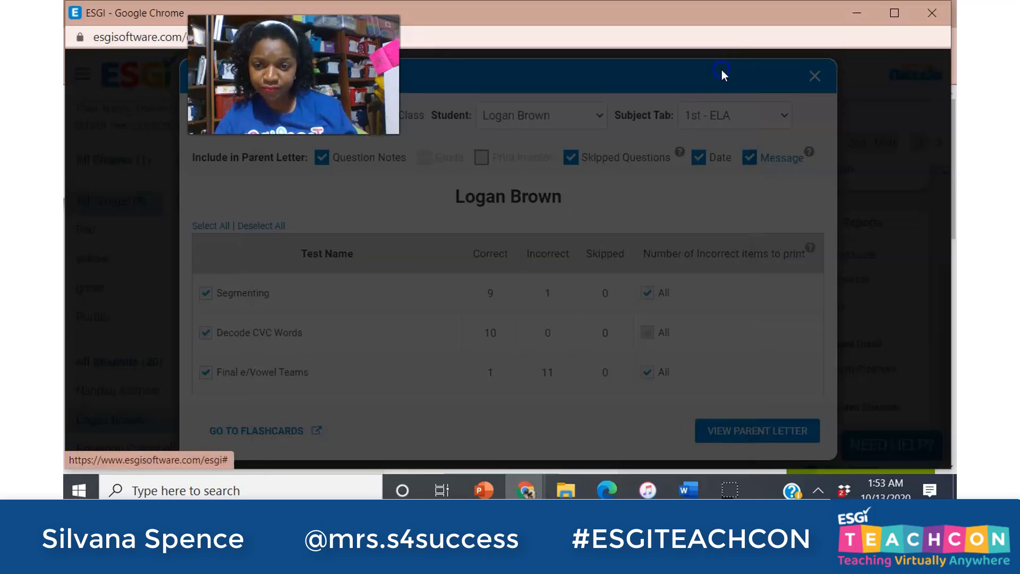
Switch the parent letter to another student and open its English Template message.
{"action": "left_click", "coordinate": [552, 127]}
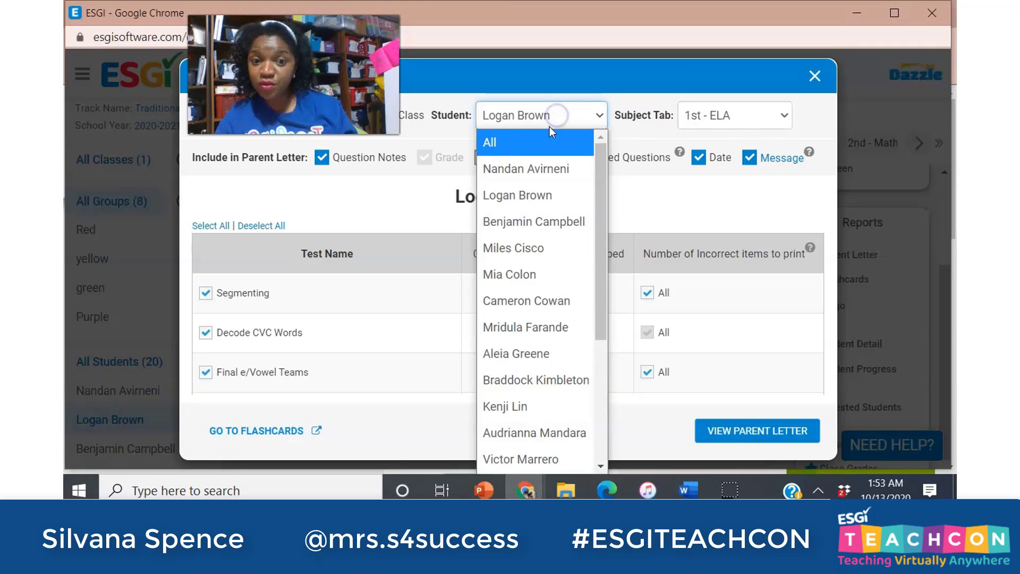
{"action": "left_click", "coordinate": [517, 228]}
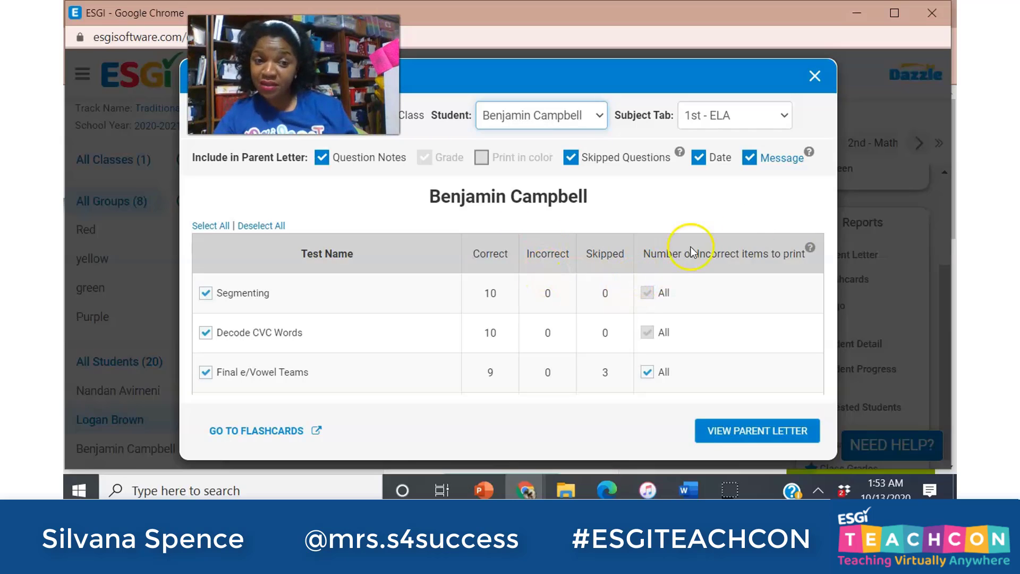
{"action": "left_click", "coordinate": [783, 160]}
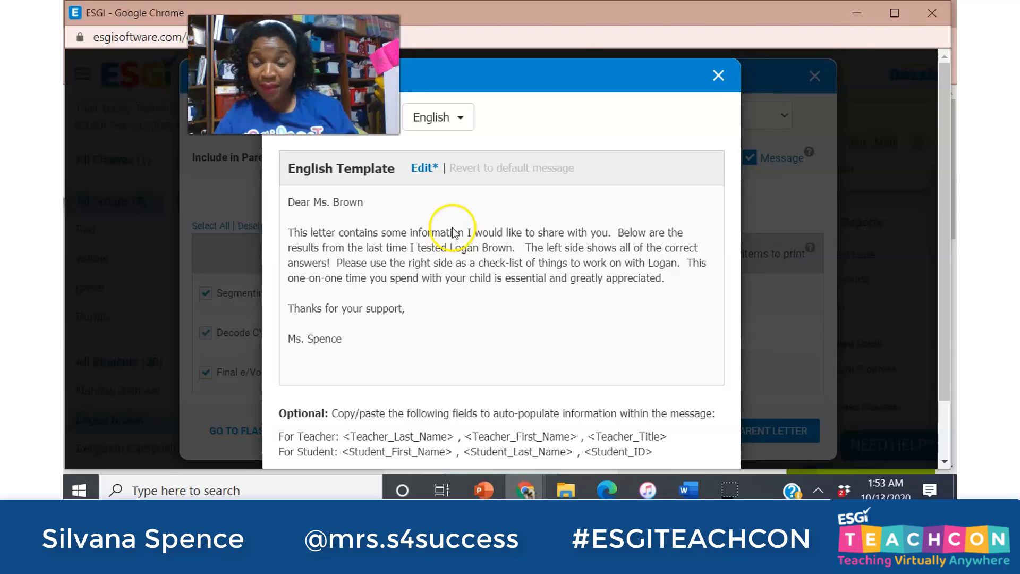
Make the letter message editable and delete the old surname from the greeting.
{"action": "left_click", "coordinate": [423, 171]}
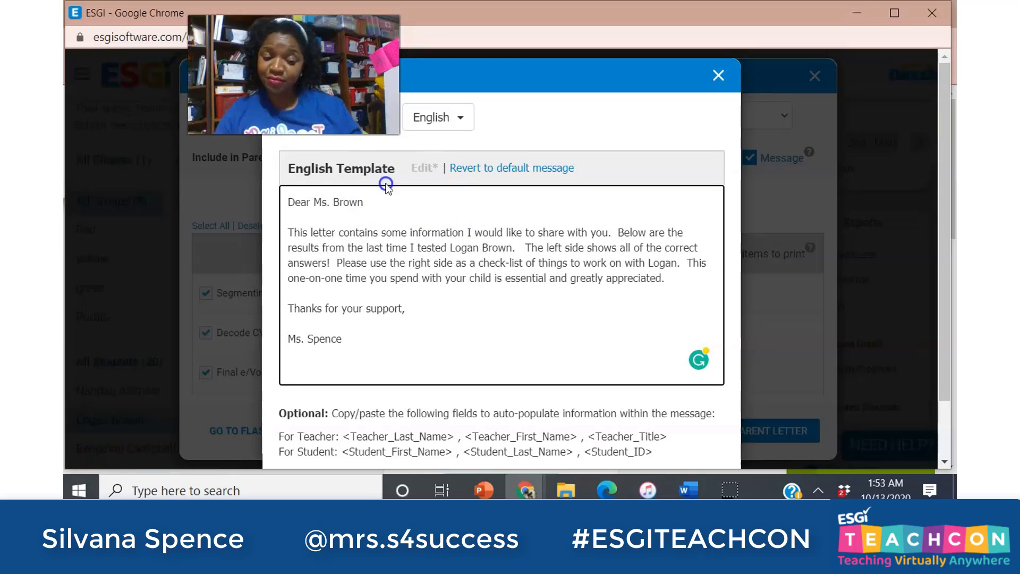
{"action": "key", "text": "BackSpace"}
{"action": "key", "text": "BackSpace"}
{"action": "key", "text": "BackSpace"}
{"action": "key", "text": "BackSpace"}
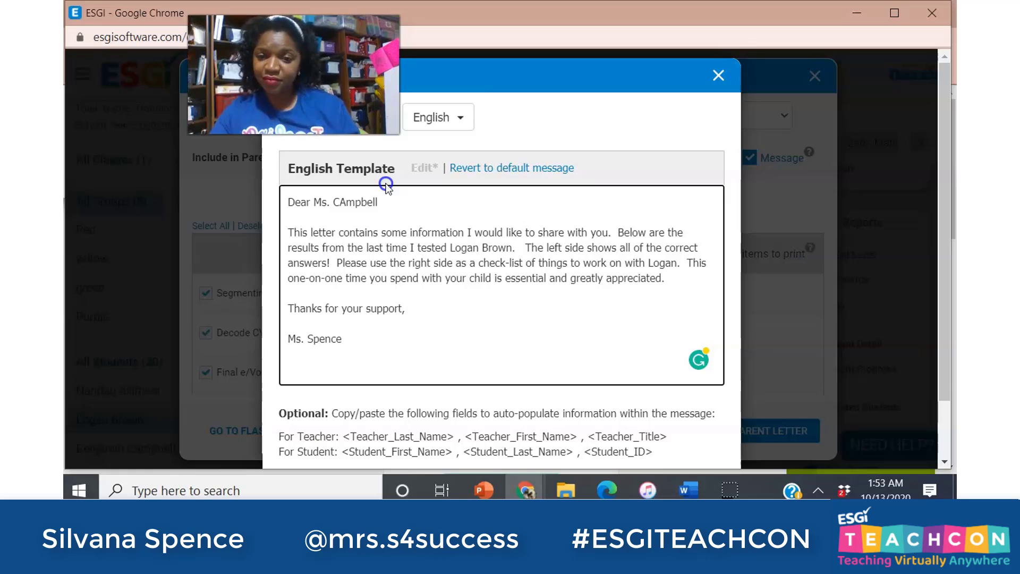
{"action": "key", "text": "BackSpace"}
{"action": "key", "text": "BackSpace"}
{"action": "key", "text": "BackSpace"}
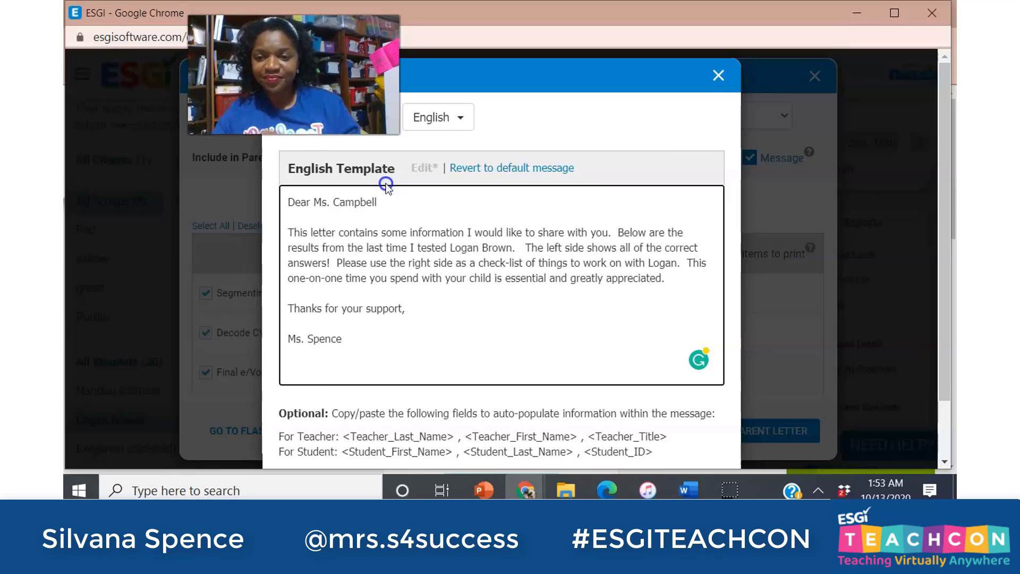
{"action": "left_click", "coordinate": [388, 269]}
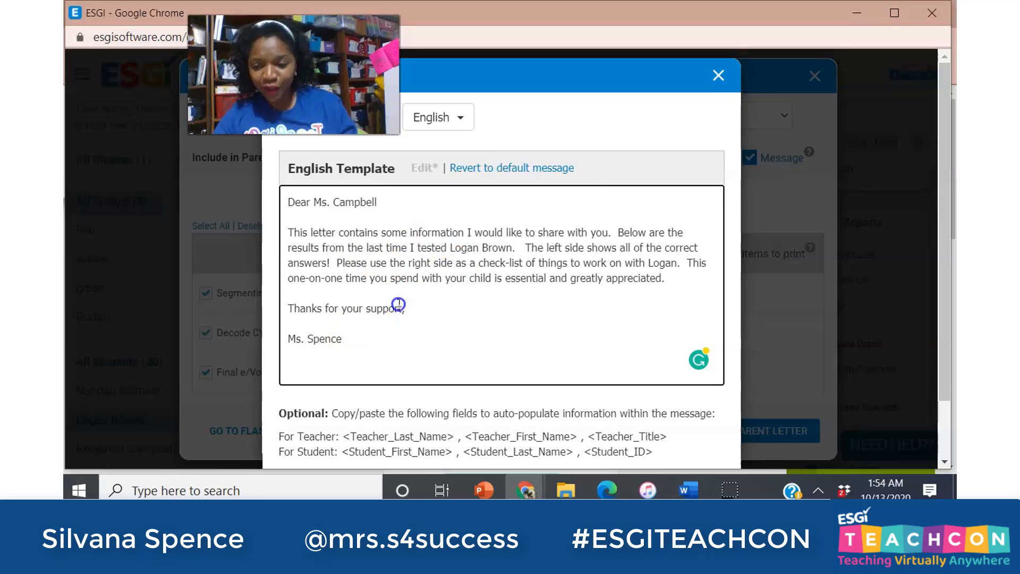
{"action": "left_click", "coordinate": [94, 474]}
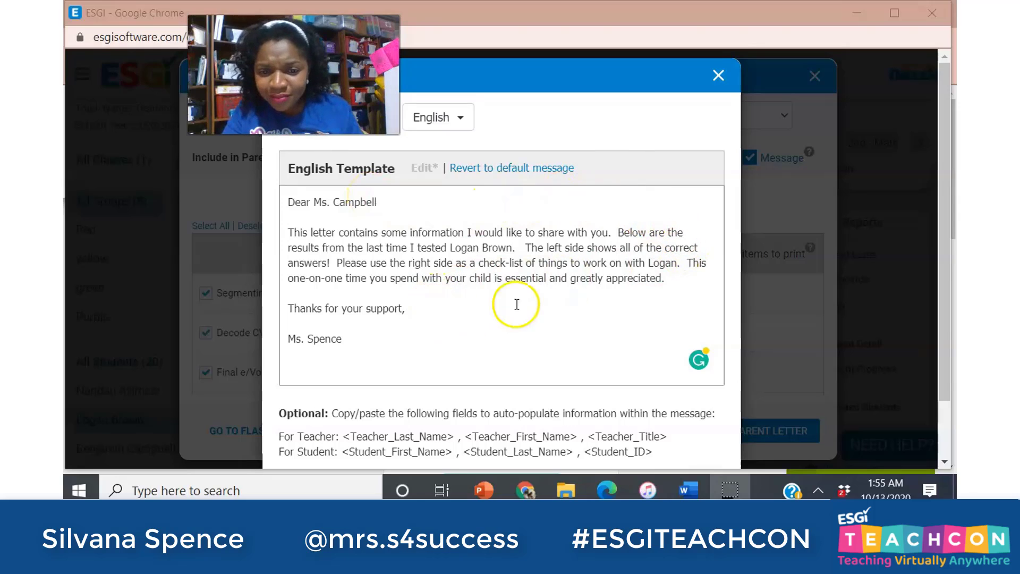
{"action": "left_click", "coordinate": [514, 248]}
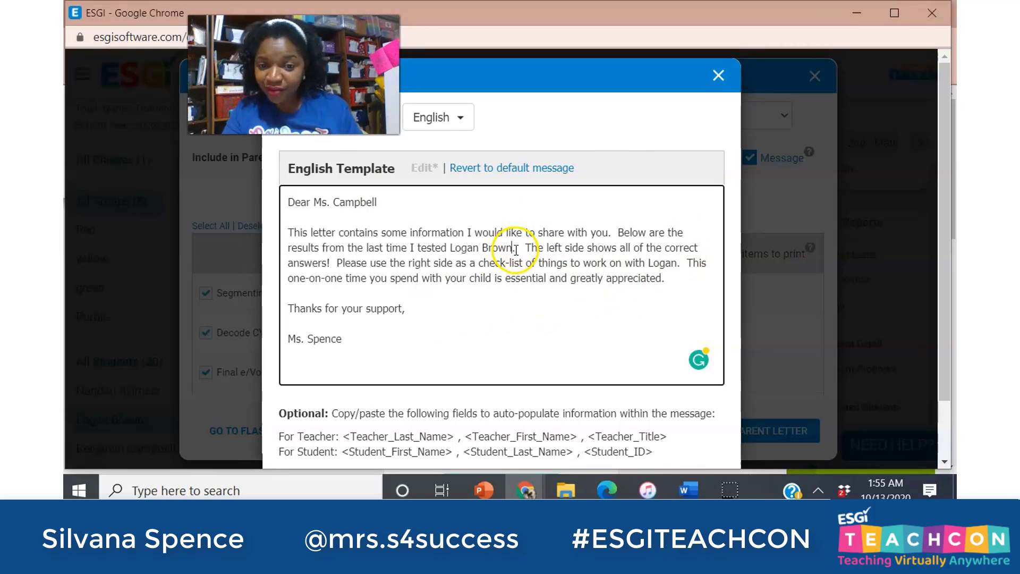
{"action": "key", "text": "BackSpace"}
{"action": "key", "text": "BackSpace"}
{"action": "key", "text": "BackSpace"}
{"action": "key", "text": "BackSpace"}
{"action": "key", "text": "BackSpace"}
{"action": "key", "text": "BackSpace"}
{"action": "key", "text": "BackSpace"}
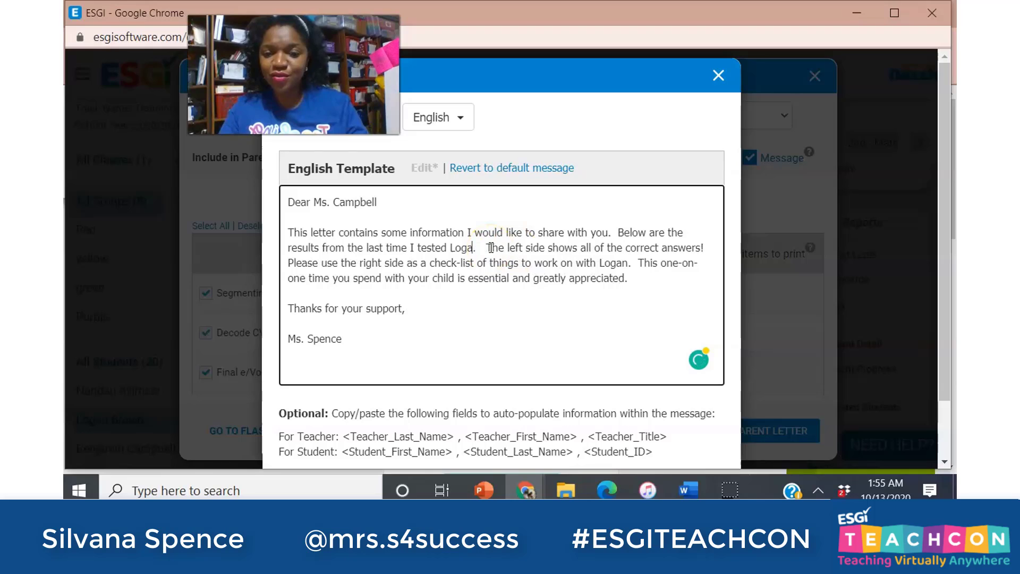
{"action": "key", "text": "BackSpace"}
{"action": "key", "text": "BackSpace"}
{"action": "key", "text": "BackSpace"}
{"action": "key", "text": "BackSpace"}
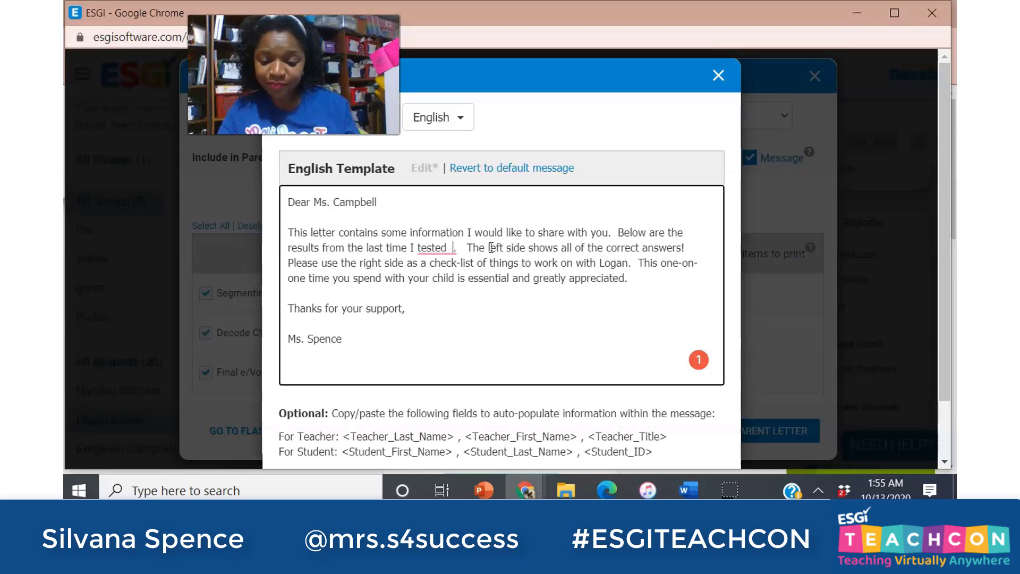
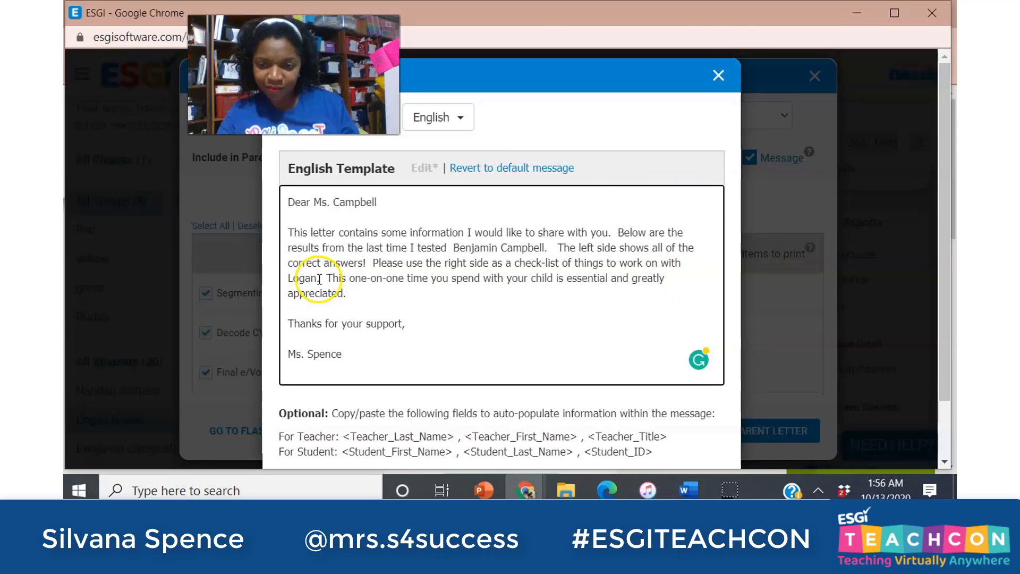
Change the wrong name in the check-list sentence to 'Benjamin' and save the message.
{"action": "left_click_drag", "start_coordinate": [318, 279], "coordinate": [286, 280]}
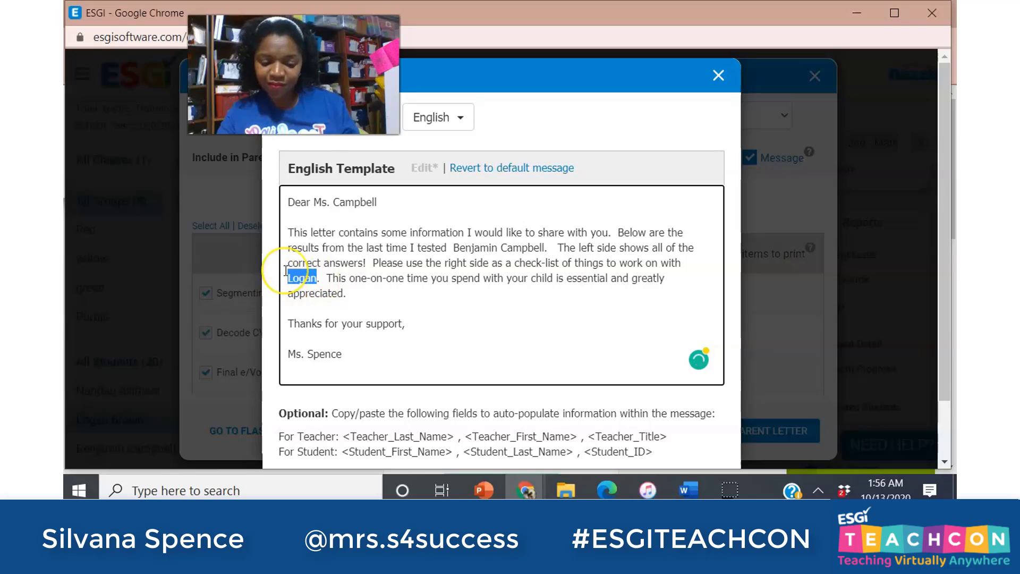
{"action": "type", "text": "Benj"}
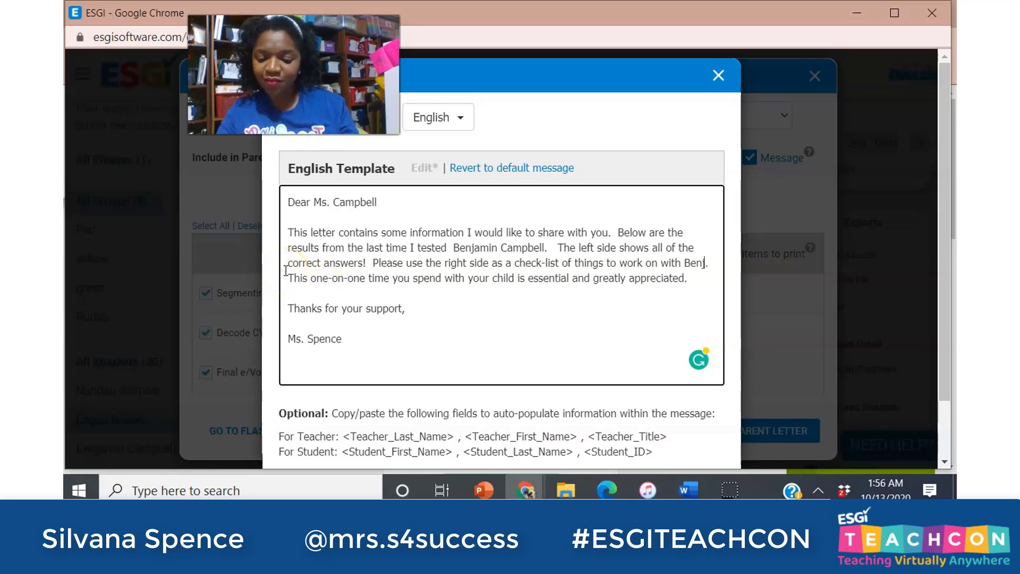
{"action": "type", "text": "amin.  This one-on-one time you spend with your child is essential and greatly"}
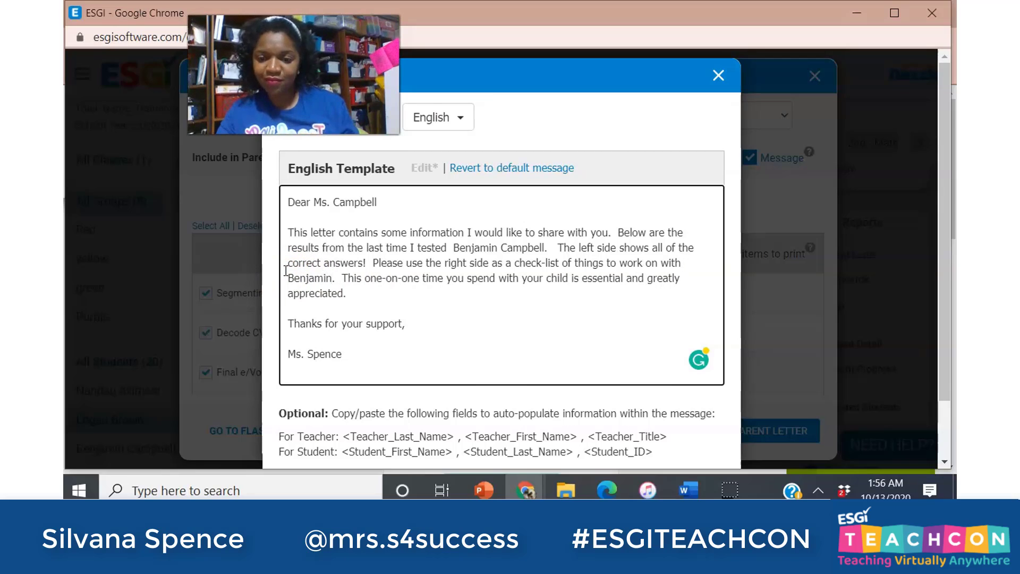
{"action": "left_click_drag", "start_coordinate": [942, 100], "coordinate": [919, 209]}
{"action": "left_click", "coordinate": [693, 438]}
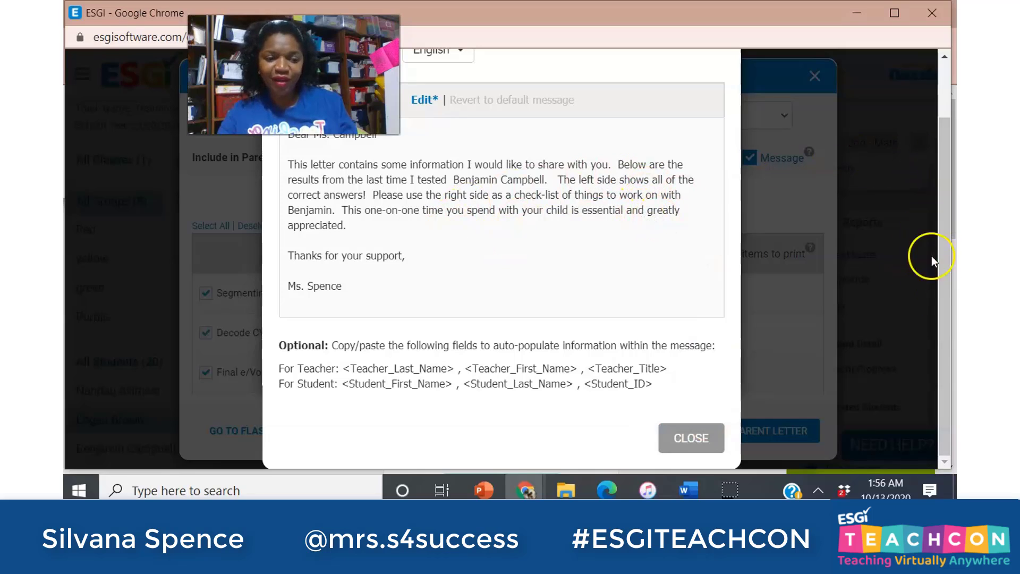
Close the message editor, review the updated parent letter preview with its results table, then close it.
{"action": "left_click", "coordinate": [703, 440]}
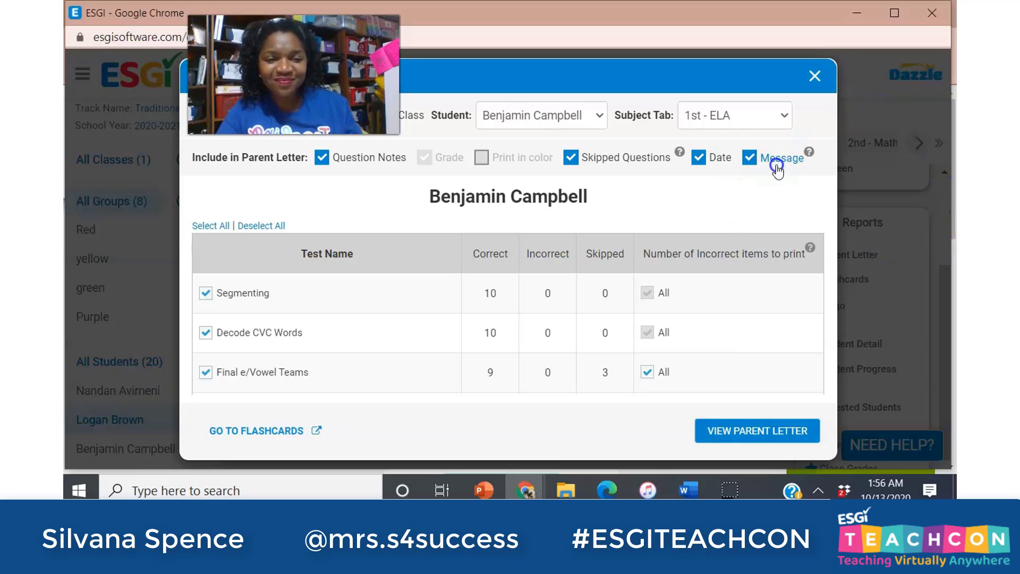
{"action": "left_click", "coordinate": [726, 431]}
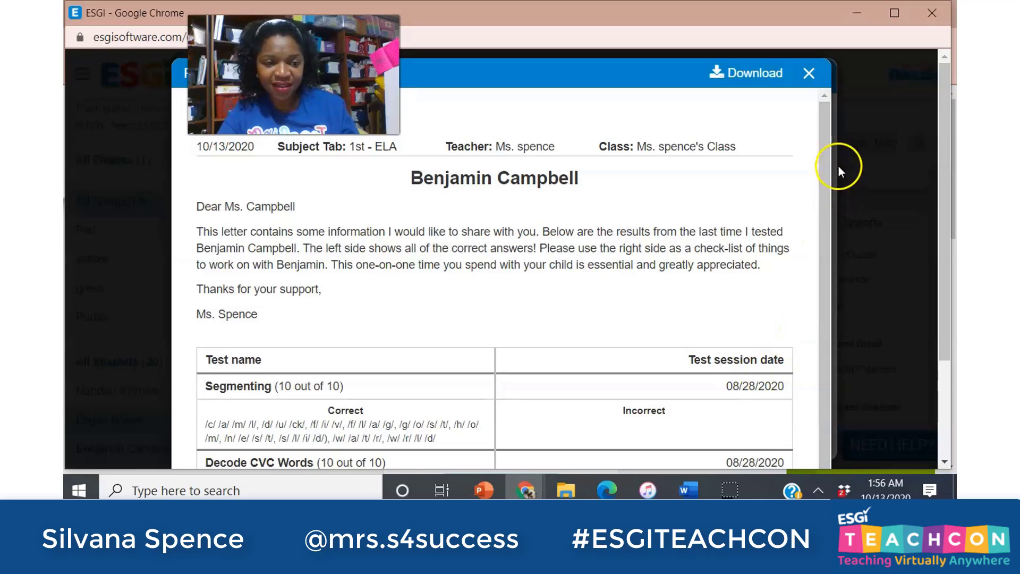
{"action": "scroll", "coordinate": [757, 313], "scroll_direction": "down", "scroll_amount": 2}
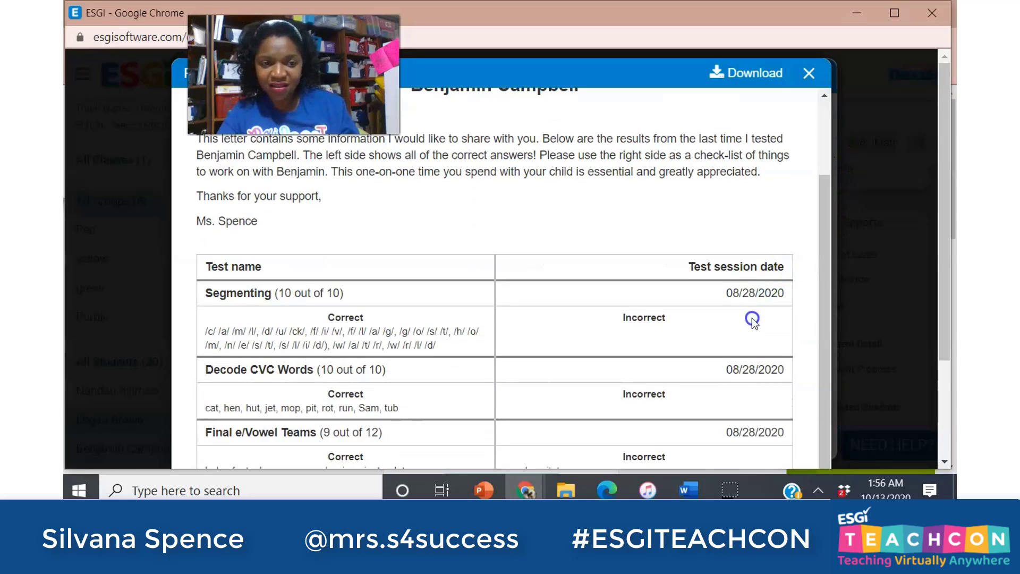
{"action": "left_click_drag", "start_coordinate": [751, 317], "coordinate": [817, 117]}
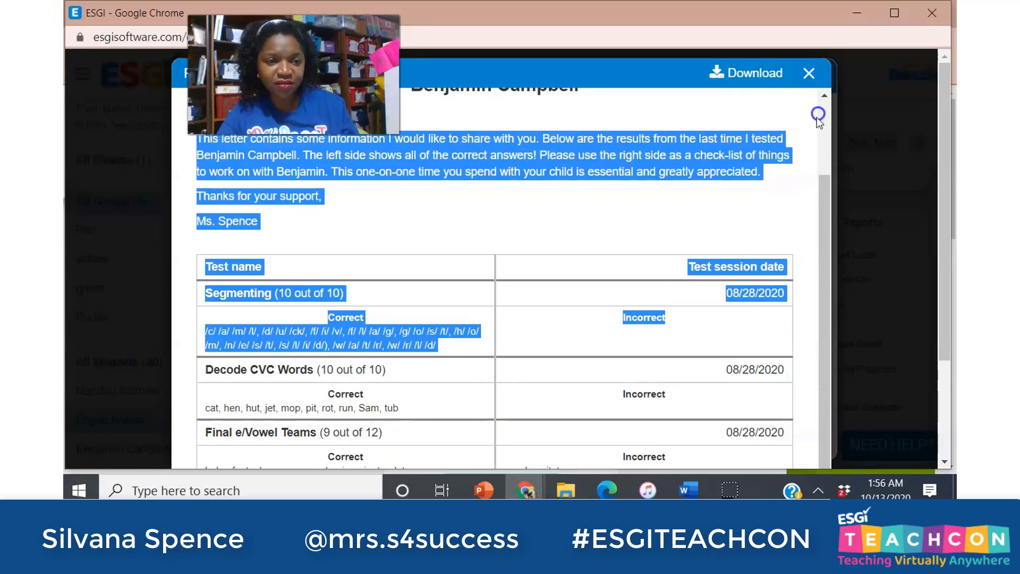
{"action": "left_click", "coordinate": [779, 230]}
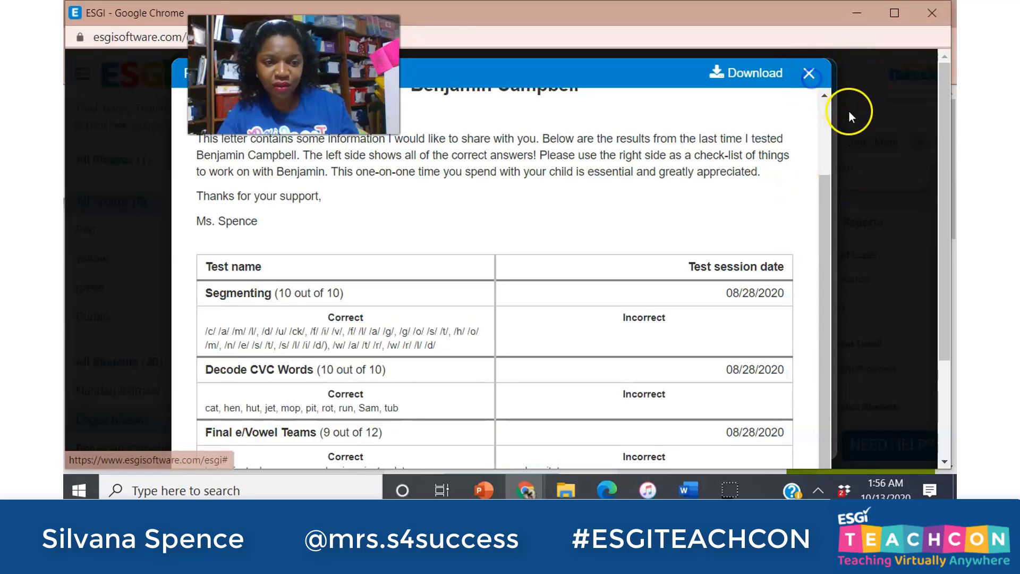
{"action": "left_click", "coordinate": [807, 75]}
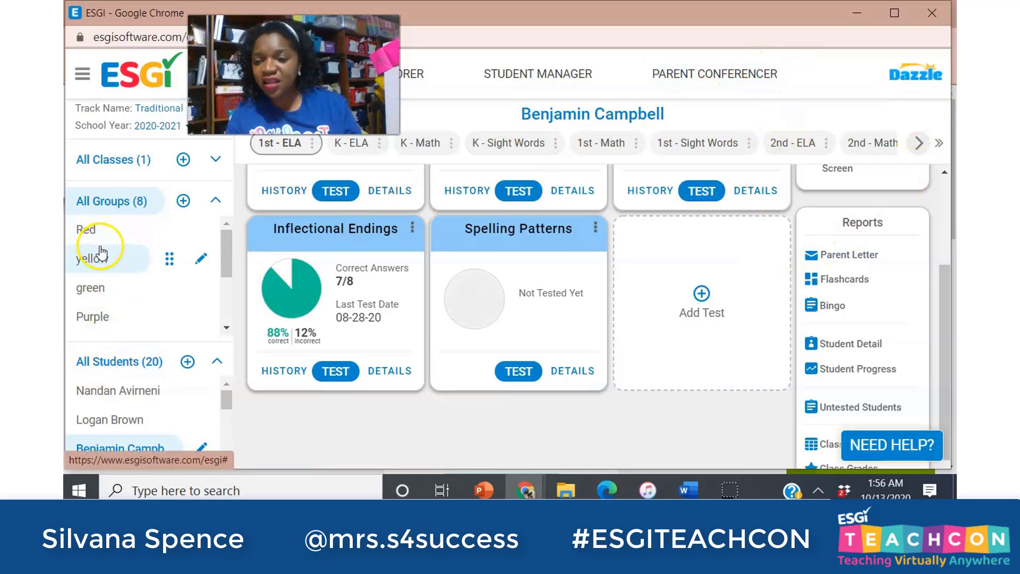
Show the yellow group's 1st - ELA test cards, scroll through them, and reload the home dashboard.
{"action": "left_click", "coordinate": [94, 260]}
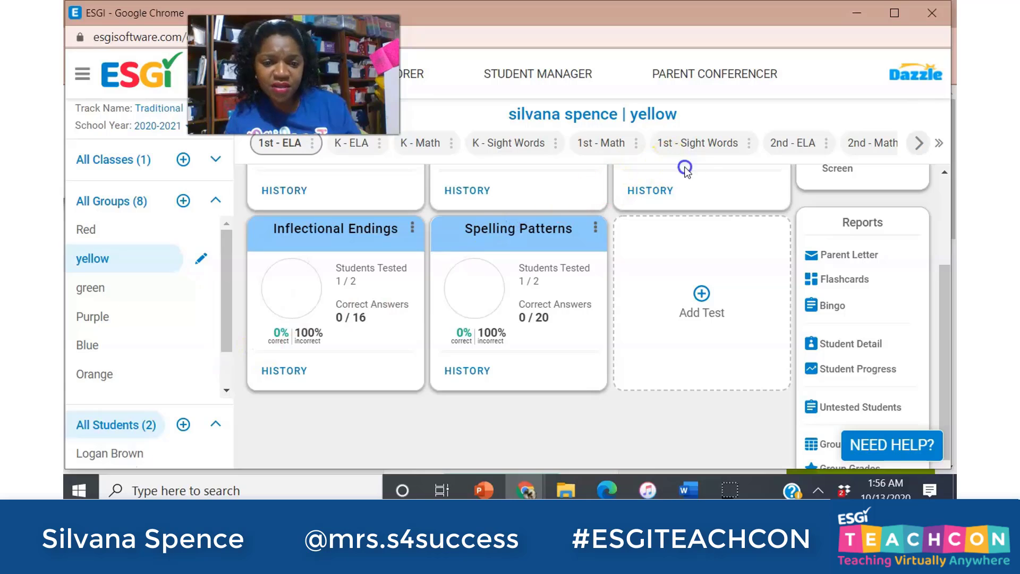
{"action": "left_click_drag", "start_coordinate": [949, 278], "coordinate": [950, 199]}
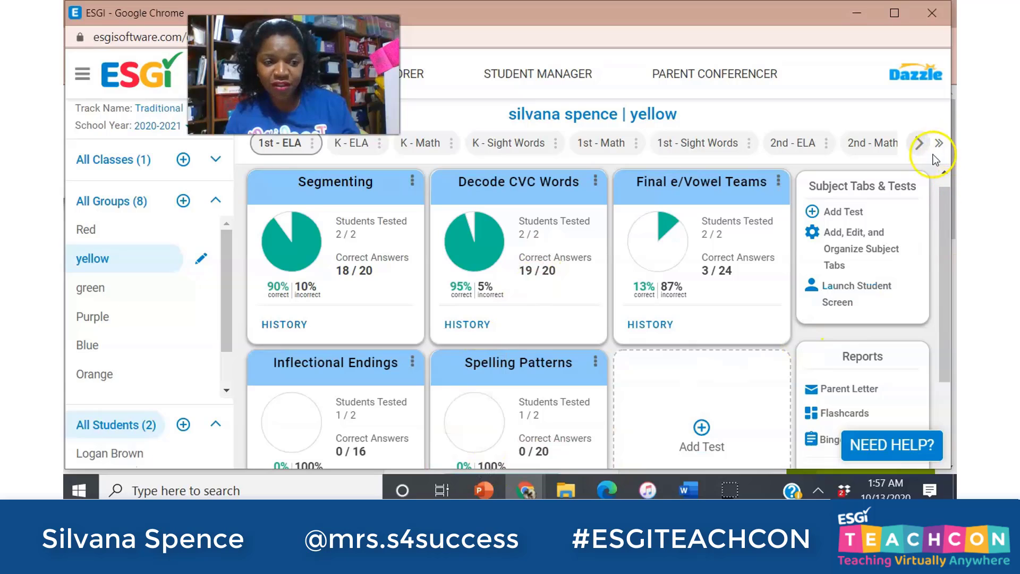
{"action": "left_click_drag", "start_coordinate": [943, 200], "coordinate": [904, 285]}
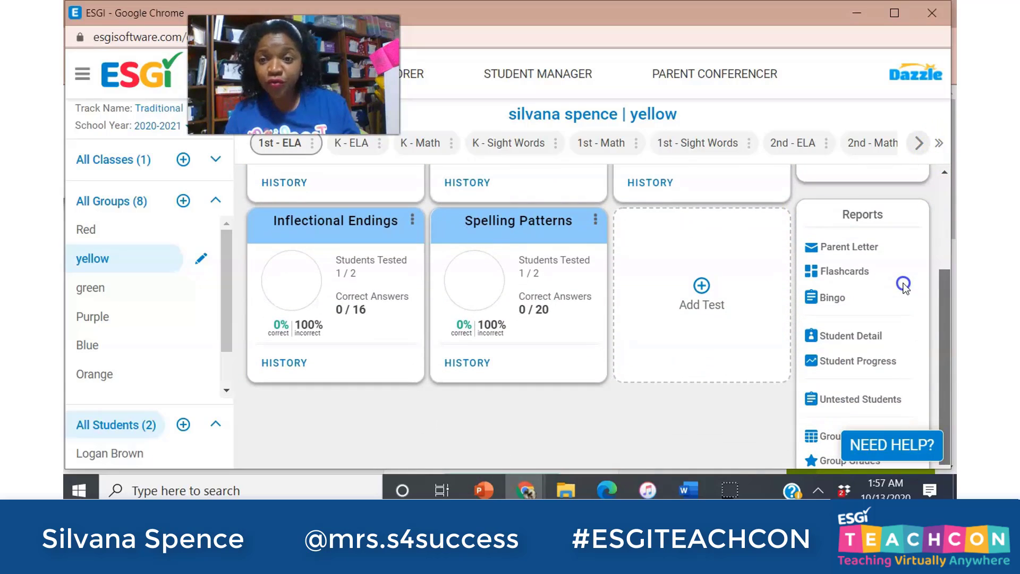
{"action": "left_click_drag", "start_coordinate": [902, 285], "coordinate": [901, 272]}
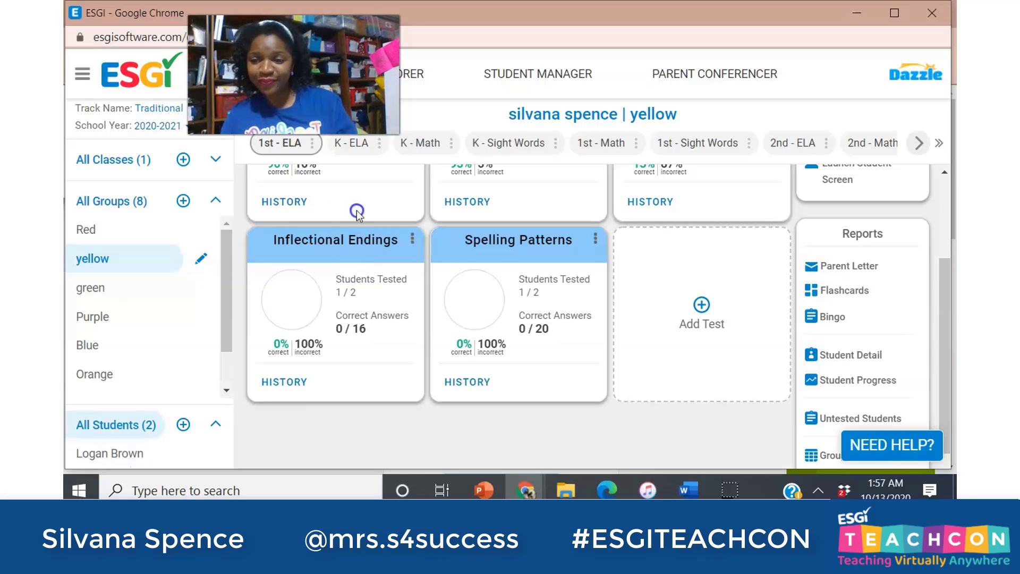
{"action": "left_click_drag", "start_coordinate": [230, 248], "coordinate": [214, 293]}
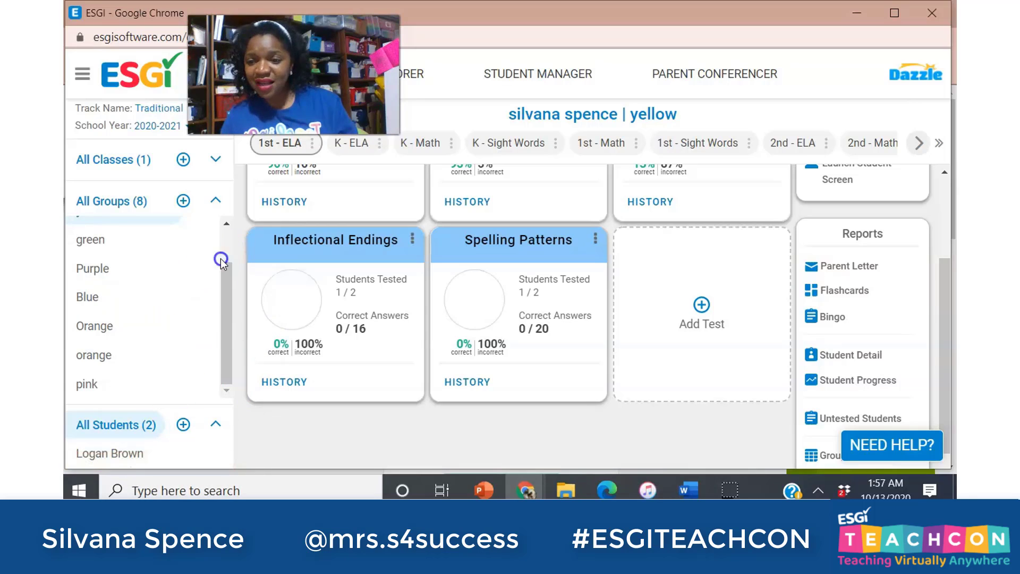
{"action": "left_click", "coordinate": [170, 203]}
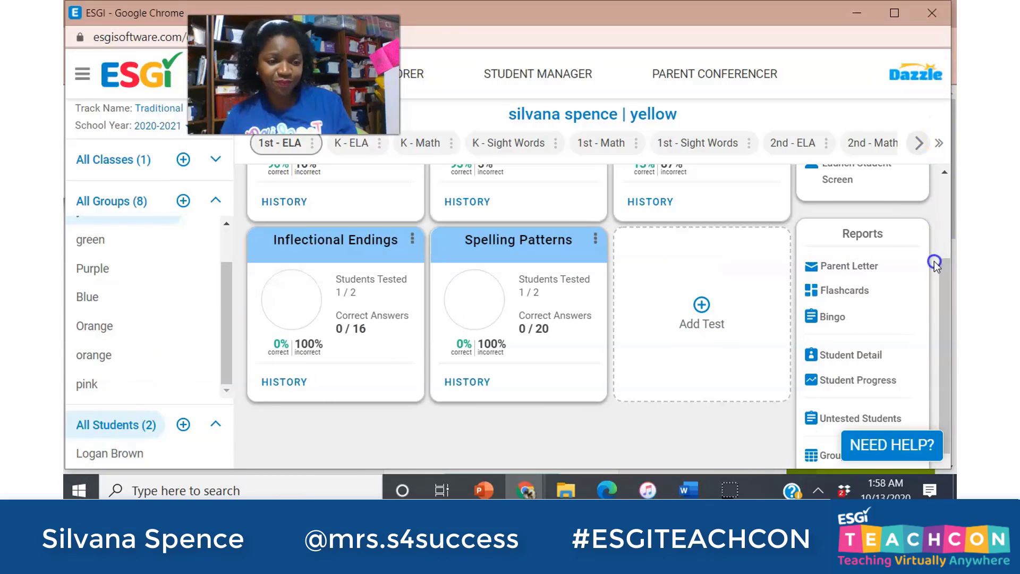
{"action": "left_click", "coordinate": [942, 275]}
{"action": "left_click_drag", "start_coordinate": [942, 275], "coordinate": [952, 193]}
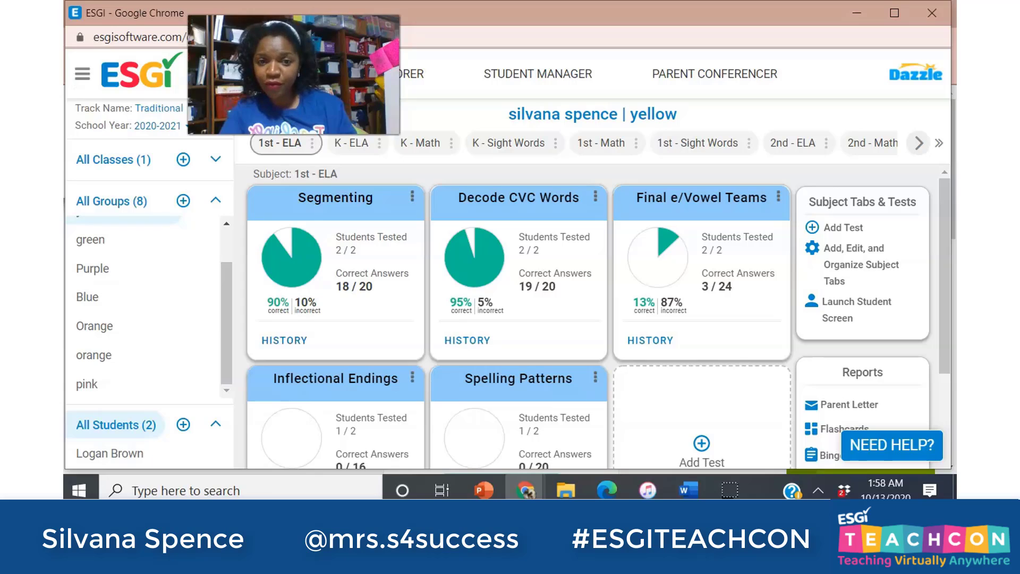
{"action": "mouse_move", "coordinate": [275, 266]}
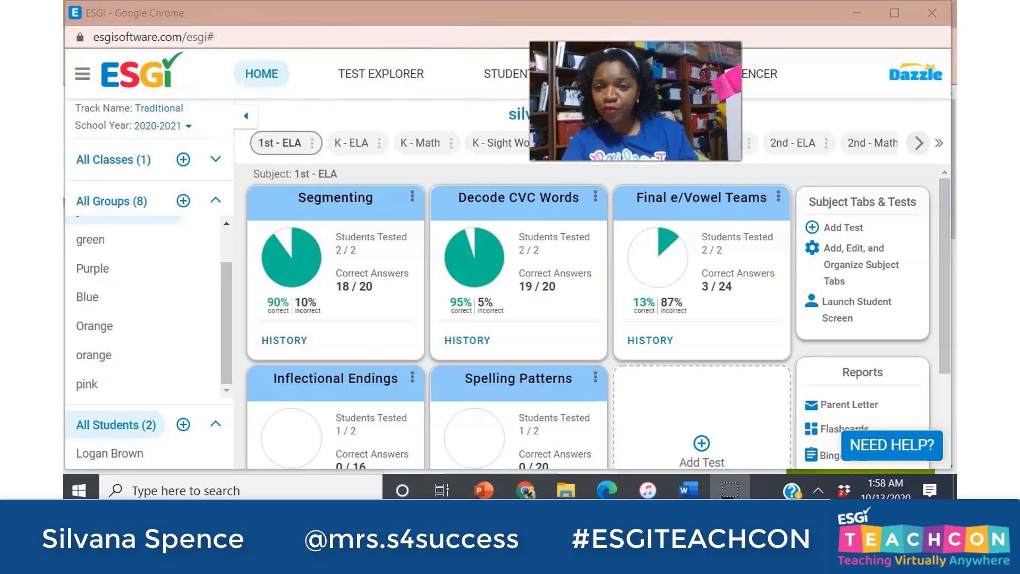
{"action": "left_click", "coordinate": [271, 77]}
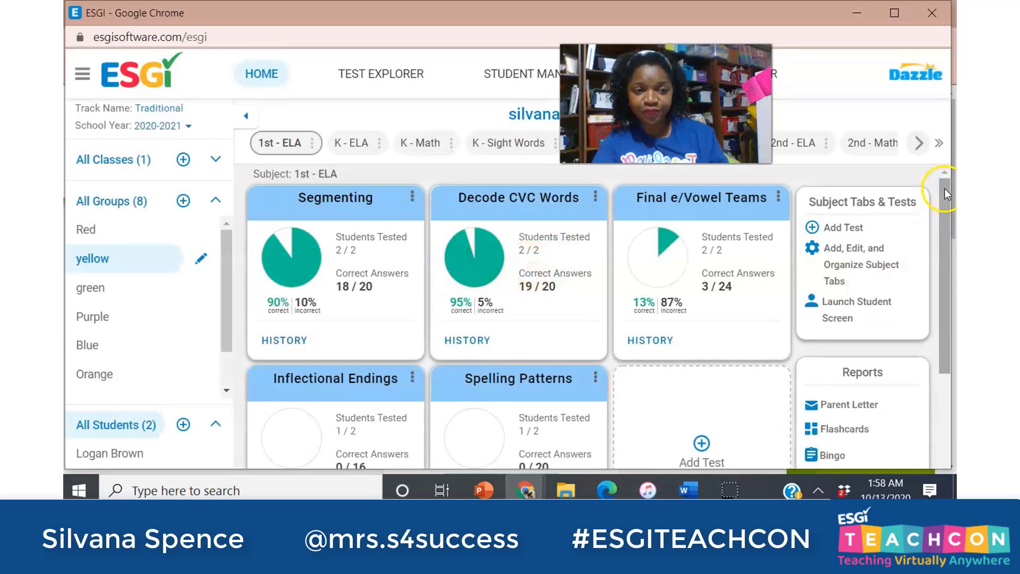
{"action": "scroll", "coordinate": [940, 208], "scroll_direction": "down", "scroll_amount": 4}
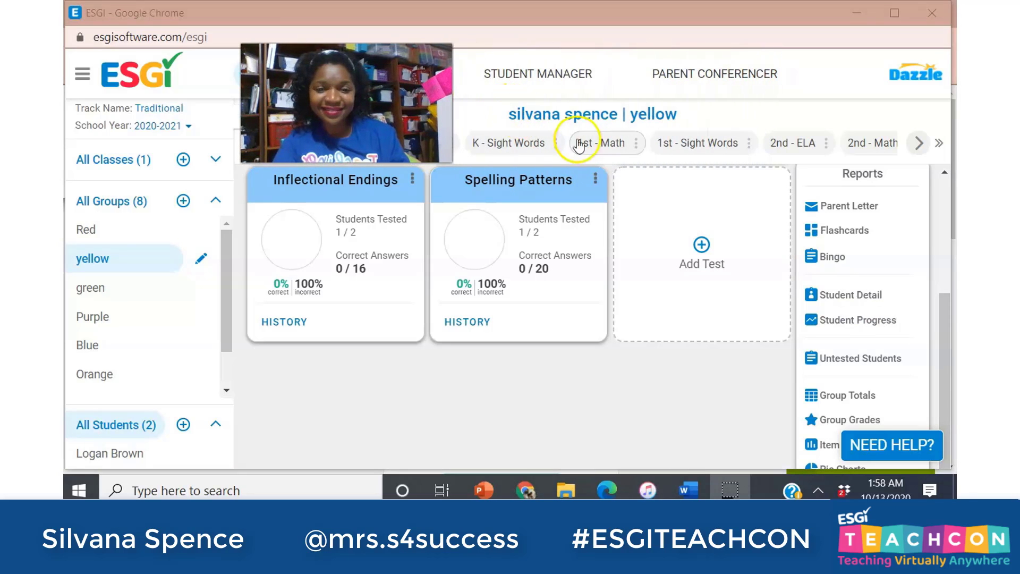
Open the Math Module 1 Lessons 1-5 test from the 1st - Math tab in the test editor.
{"action": "left_click", "coordinate": [579, 143]}
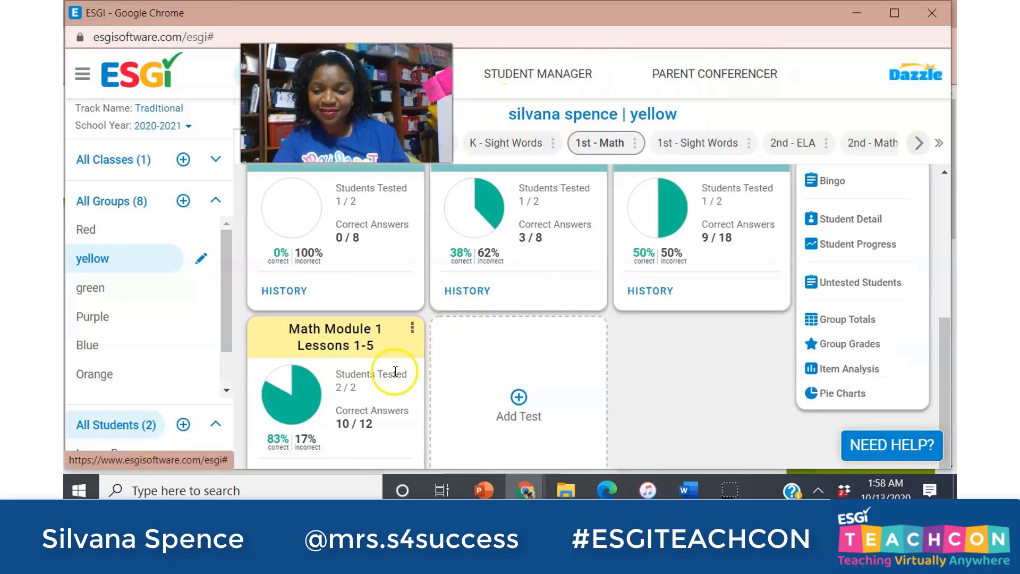
{"action": "left_click", "coordinate": [412, 331]}
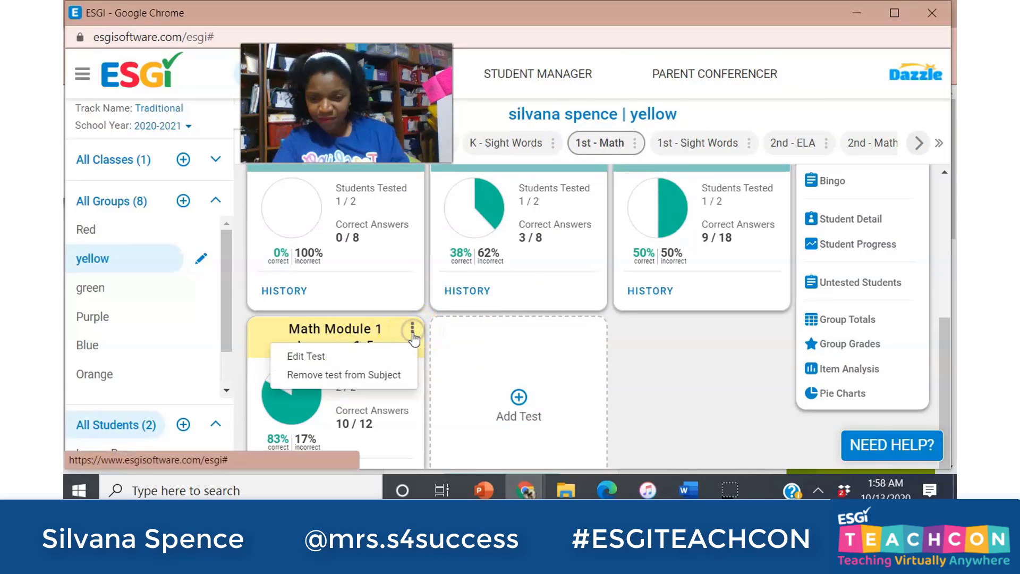
{"action": "left_click", "coordinate": [311, 356]}
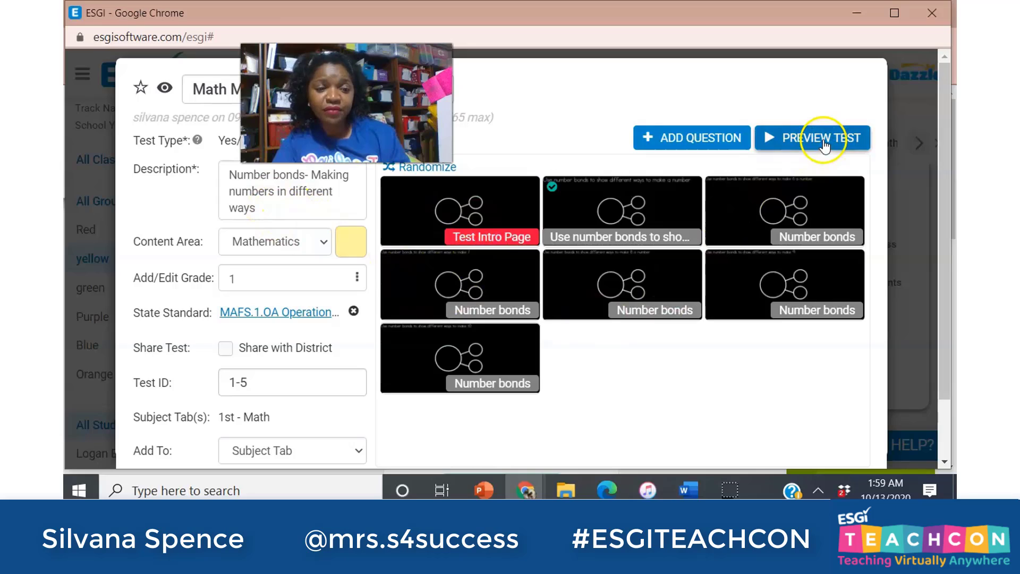
Preview the number bonds test up to its first question, then close the preview.
{"action": "left_click", "coordinate": [824, 142]}
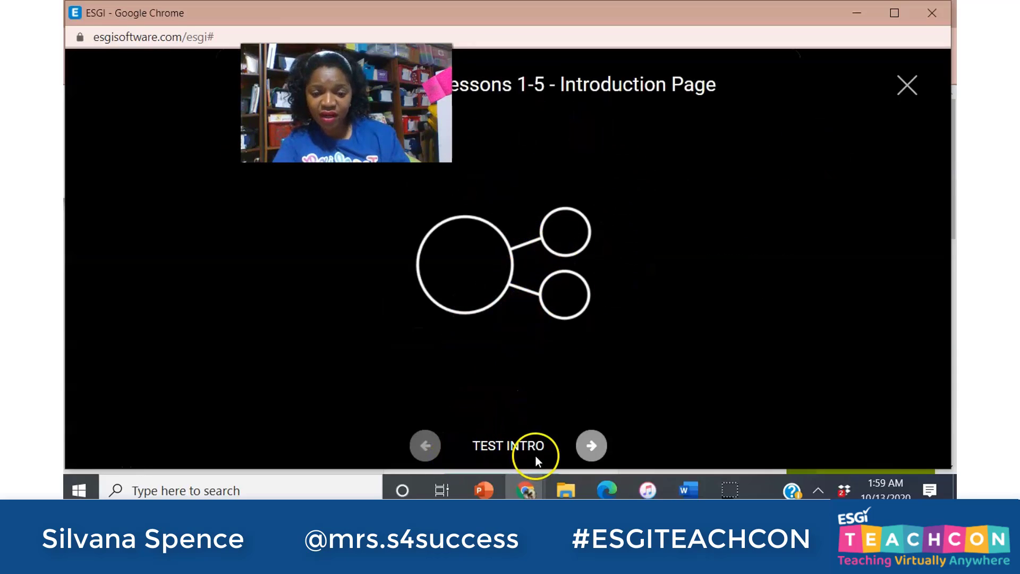
{"action": "left_click", "coordinate": [591, 445]}
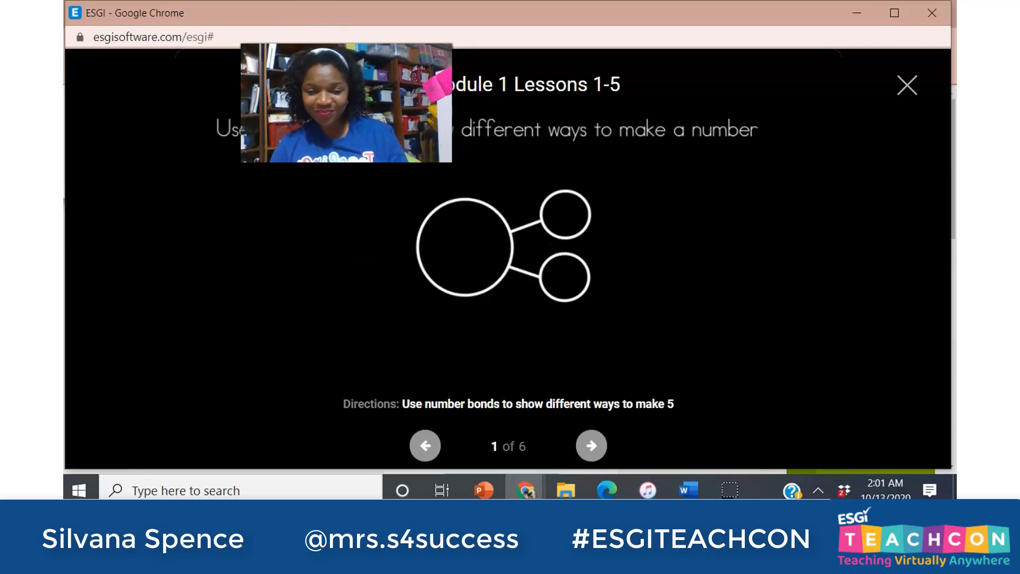
{"action": "left_click", "coordinate": [908, 86]}
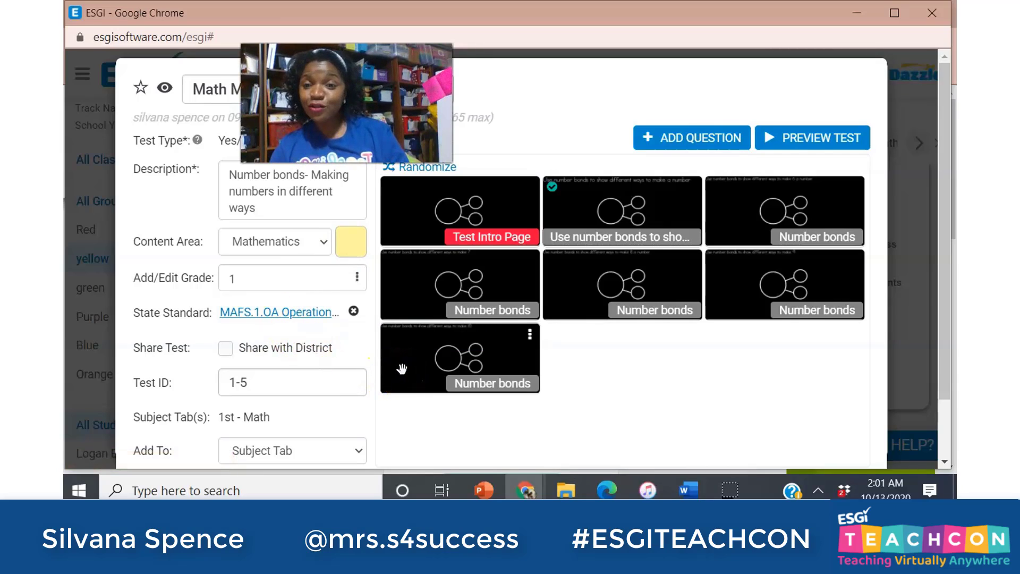
Begin creating a new subject tab from the test editor.
{"action": "left_click_drag", "start_coordinate": [944, 139], "coordinate": [945, 212]}
{"action": "left_click", "coordinate": [805, 446]}
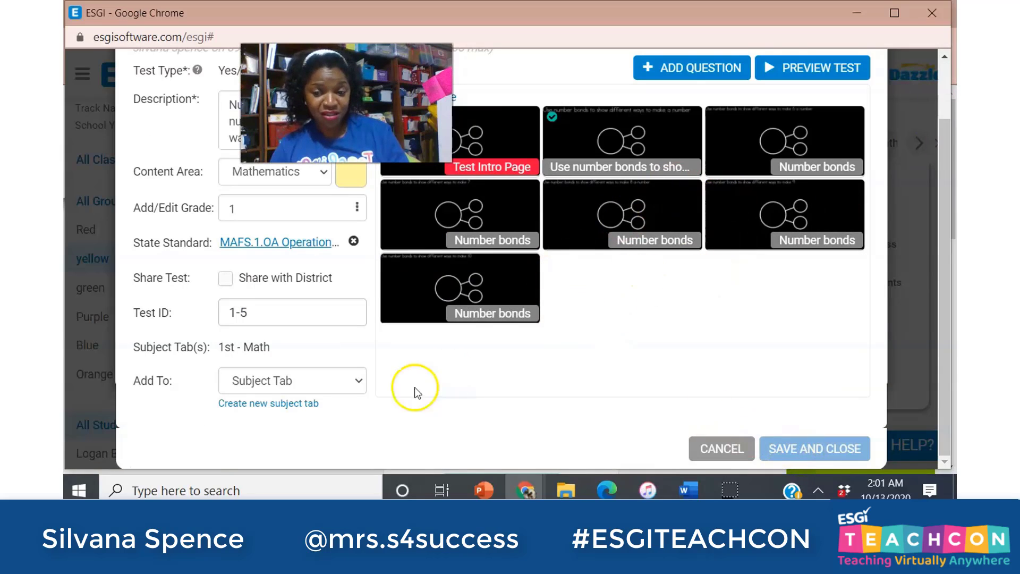
{"action": "left_click", "coordinate": [262, 405]}
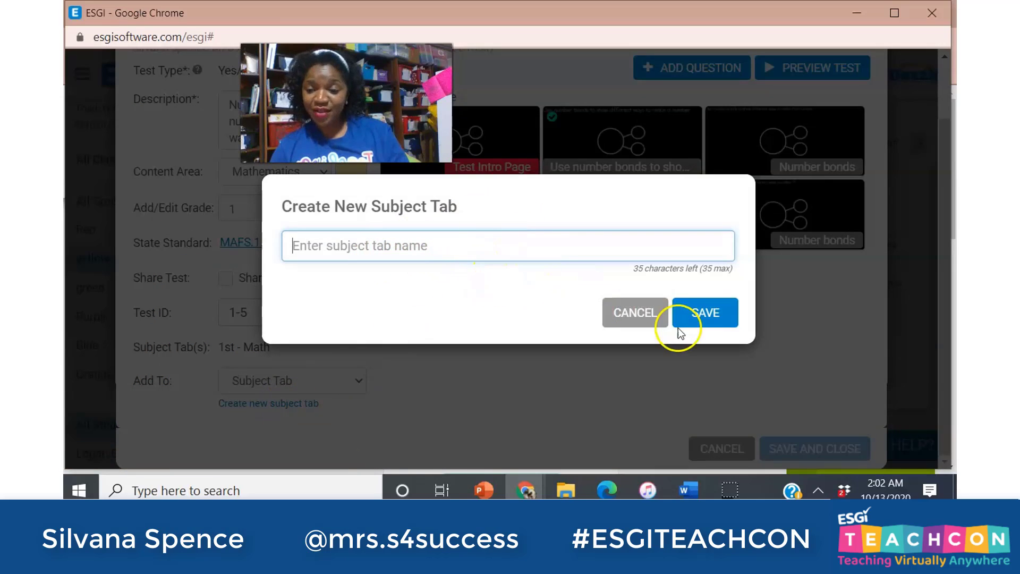
{"action": "left_click", "coordinate": [645, 319]}
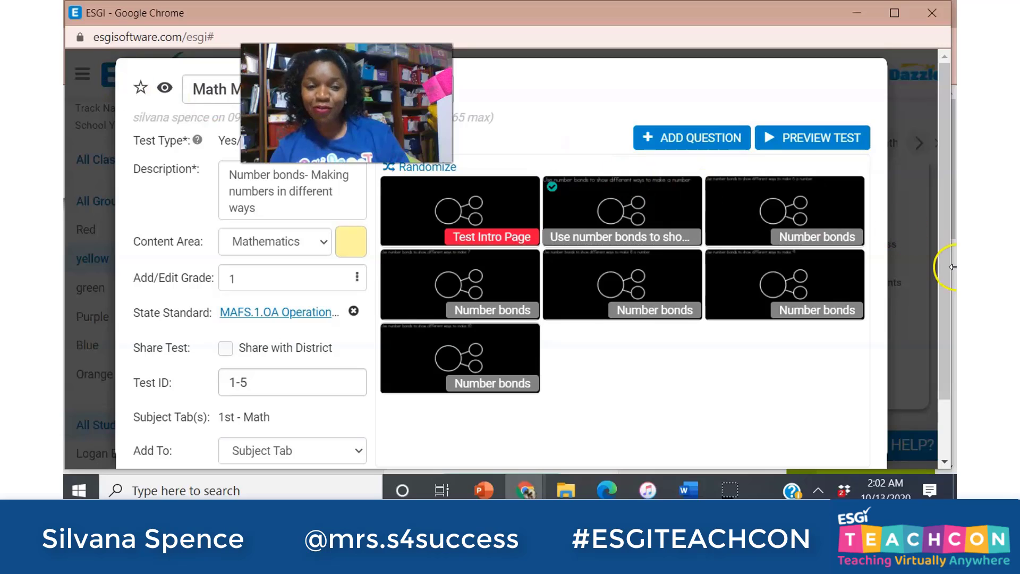
{"action": "left_click", "coordinate": [941, 225]}
{"action": "left_click_drag", "start_coordinate": [940, 225], "coordinate": [913, 319]}
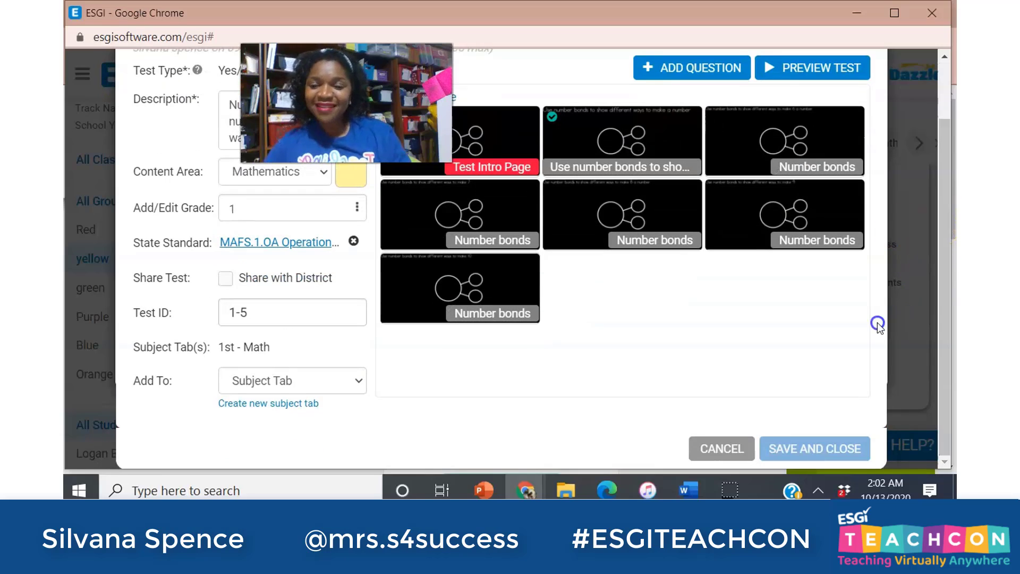